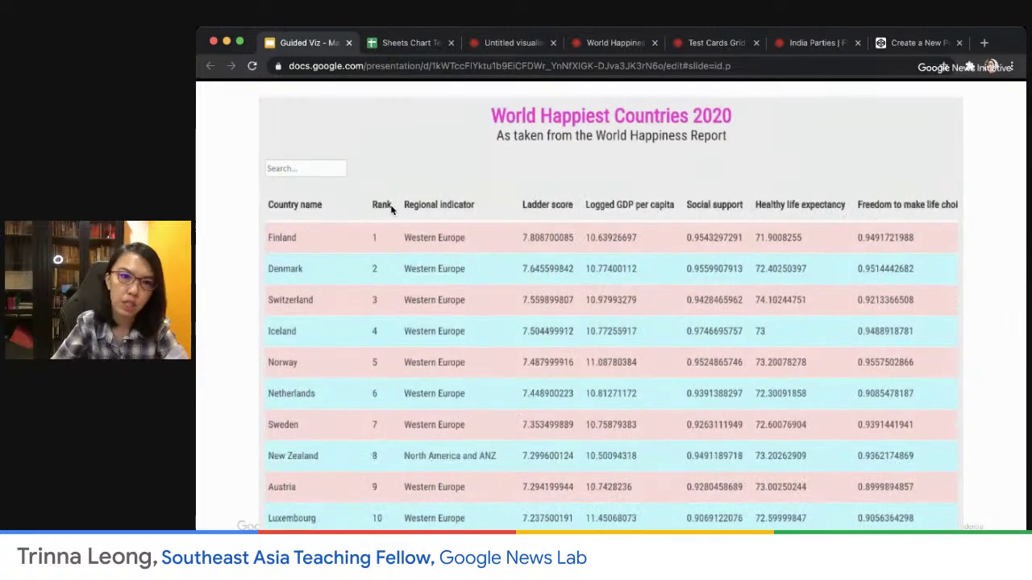
click(392, 205)
scroll(381, 280, down, 3)
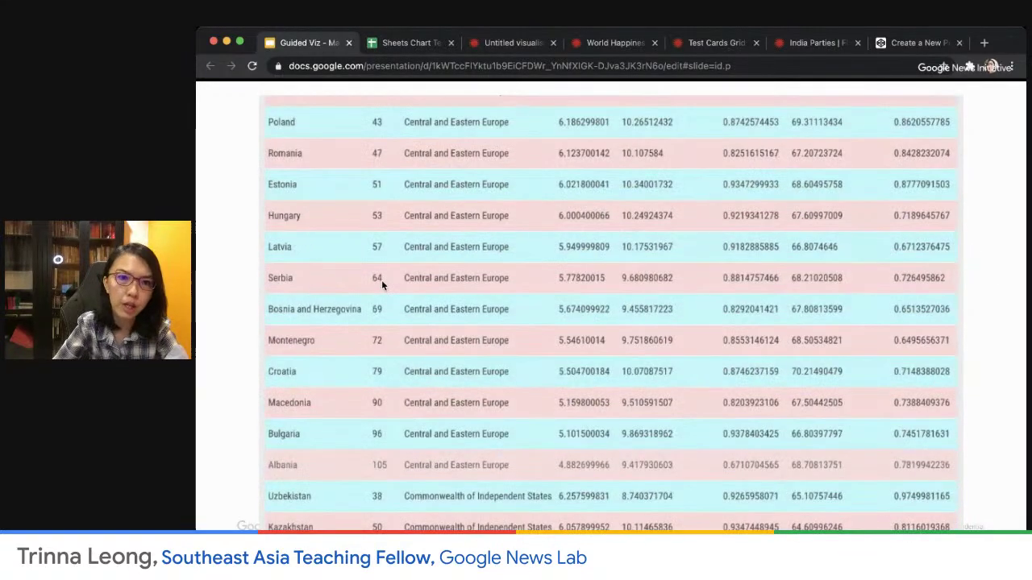
scroll(407, 204, down, 5)
scroll(492, 216, up, 8)
text(Sin)
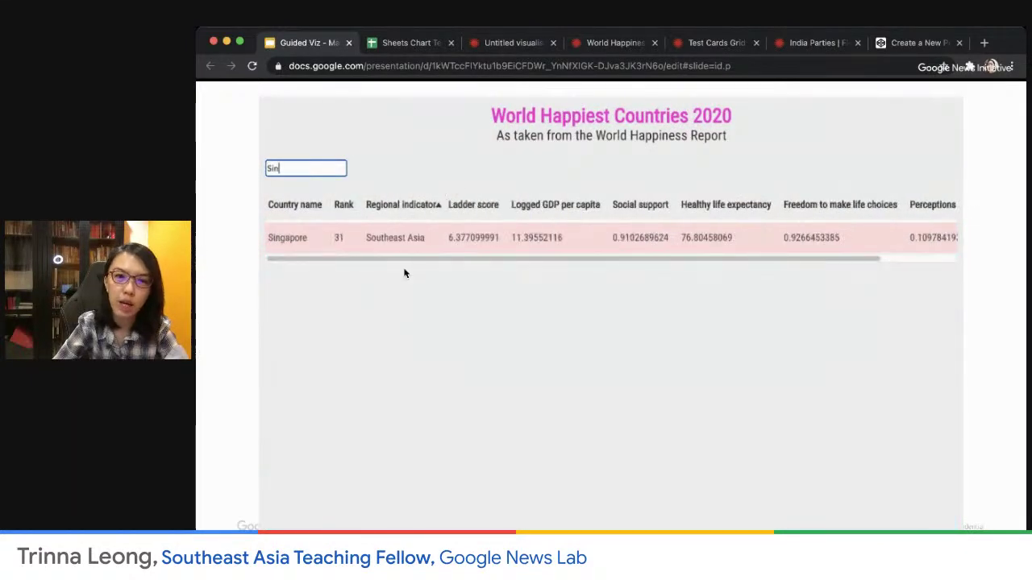
key(BackSpace)
key(BackSpace)
key(BackSpace)
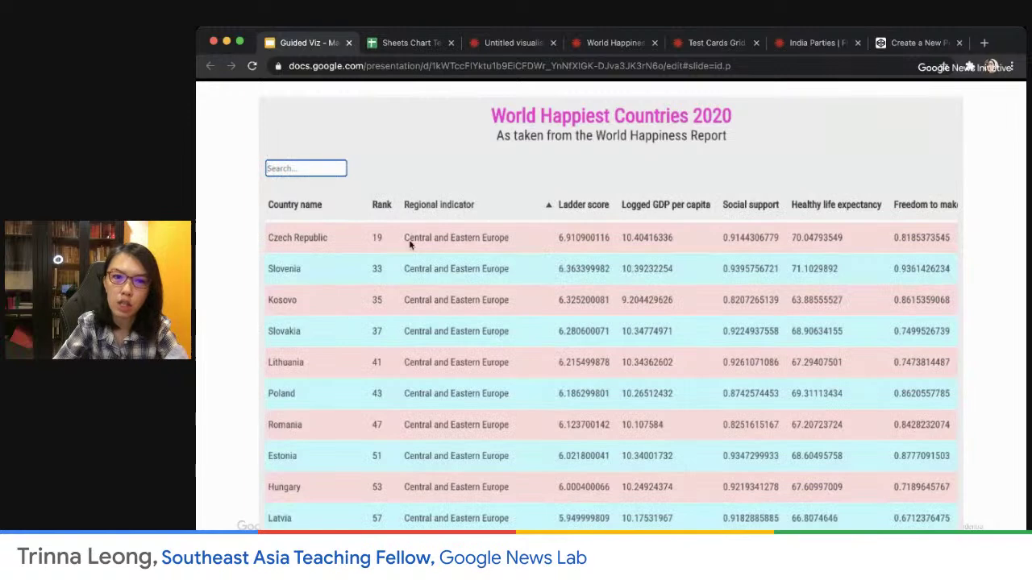
click(439, 204)
click(417, 204)
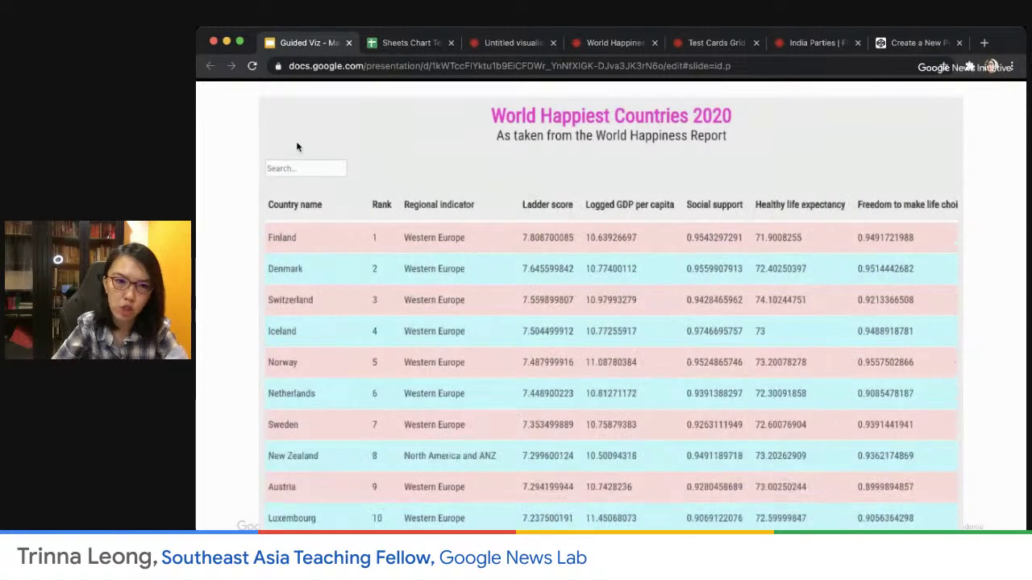
click(438, 204)
scroll(411, 245, down, 1)
scroll(411, 244, down, 10)
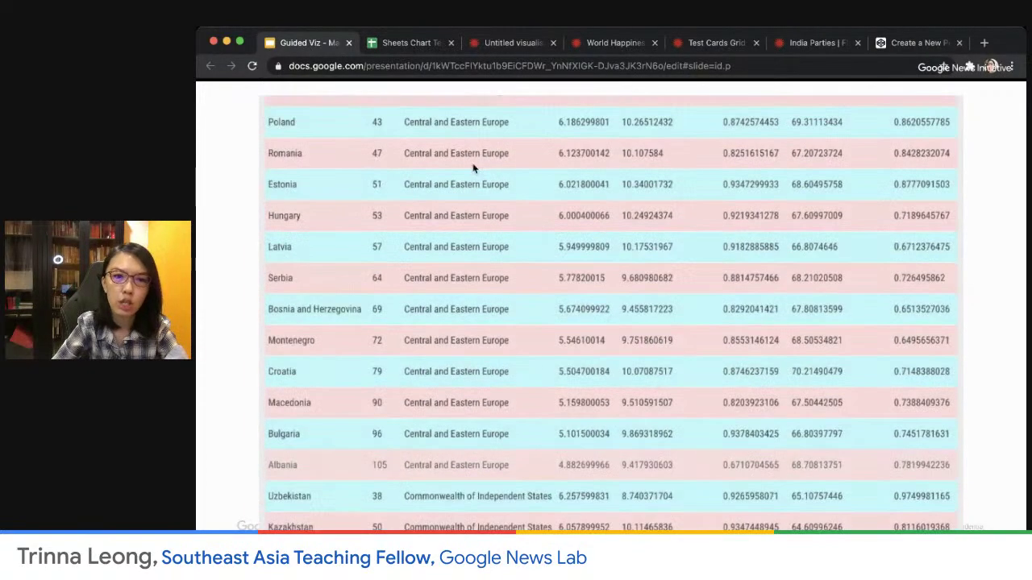
scroll(452, 319, up, 10)
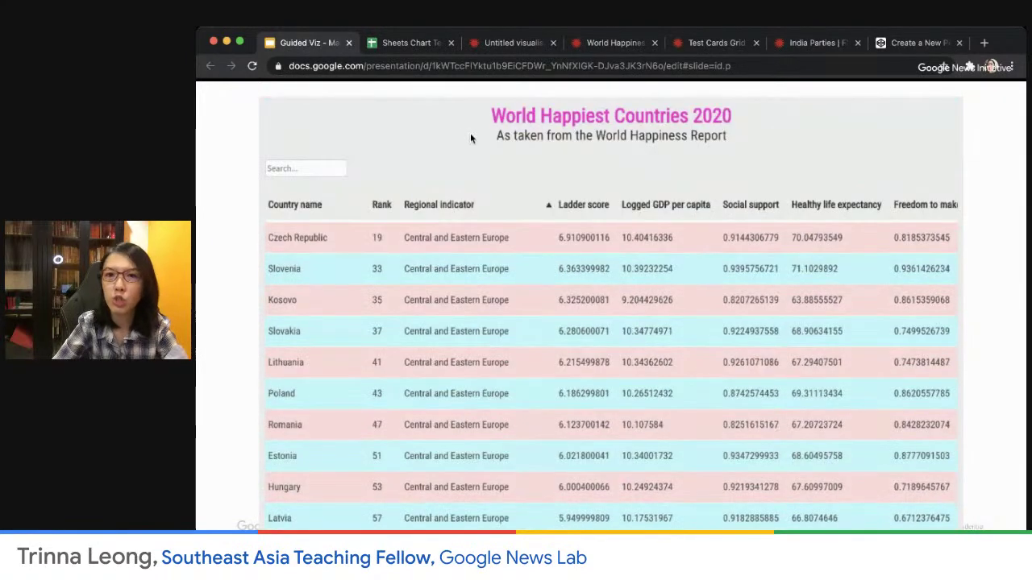
text(Sin)
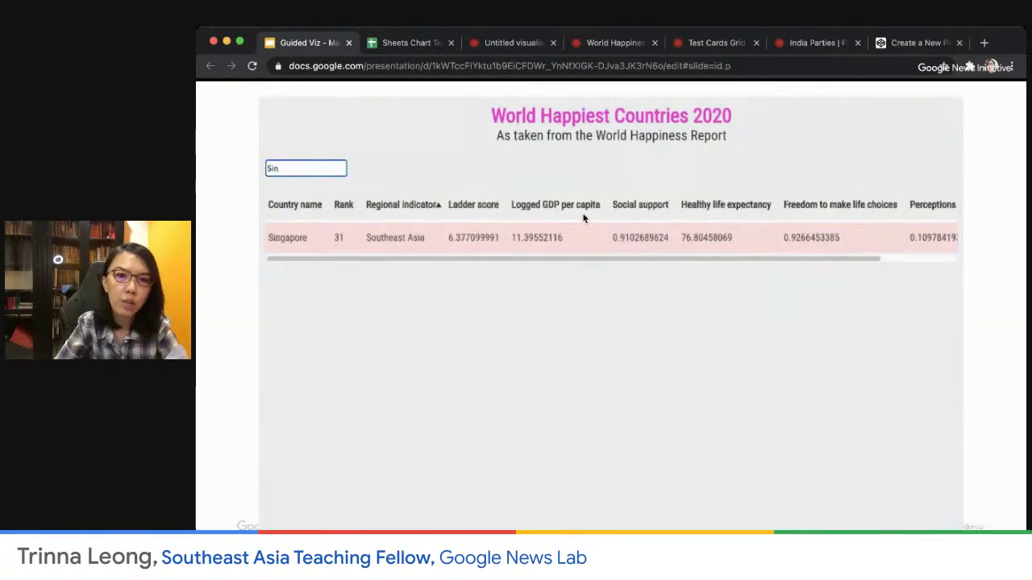
key(BackSpace)
key(BackSpace)
key(BackSpace)
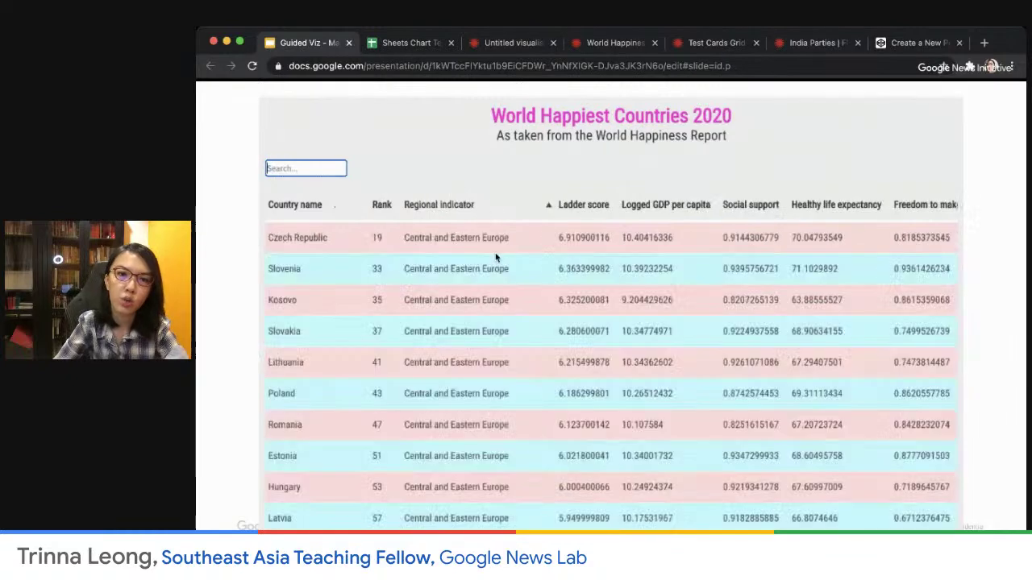
click(586, 201)
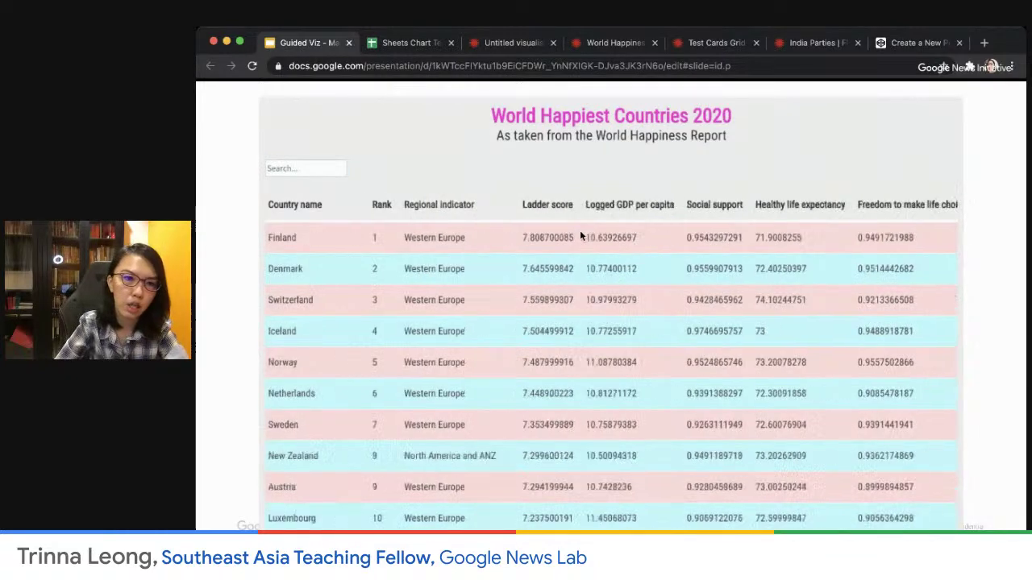
click(464, 200)
scroll(463, 199, down, 8)
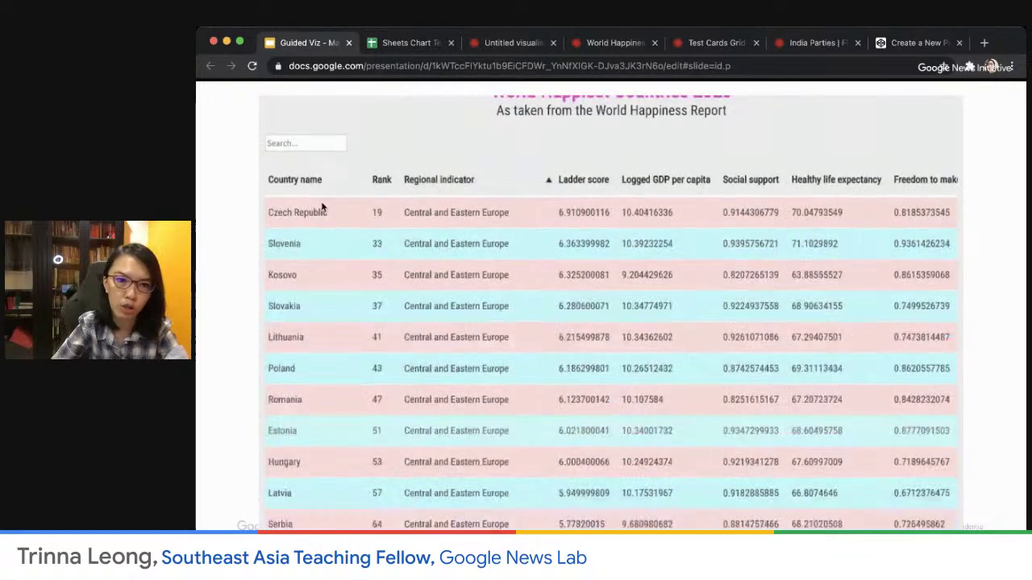
scroll(580, 197, up, 8)
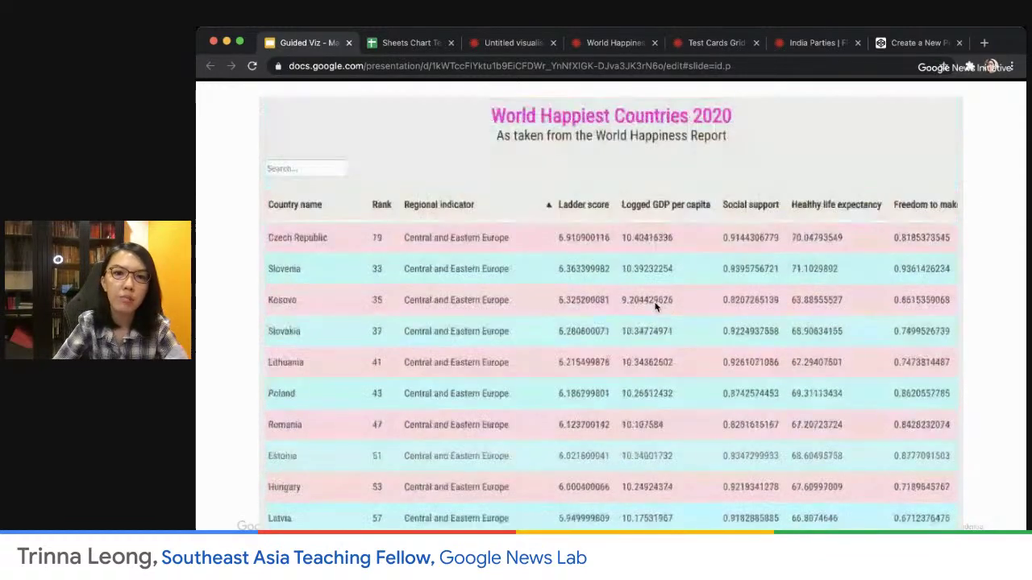
key(Tab)
text(sin)
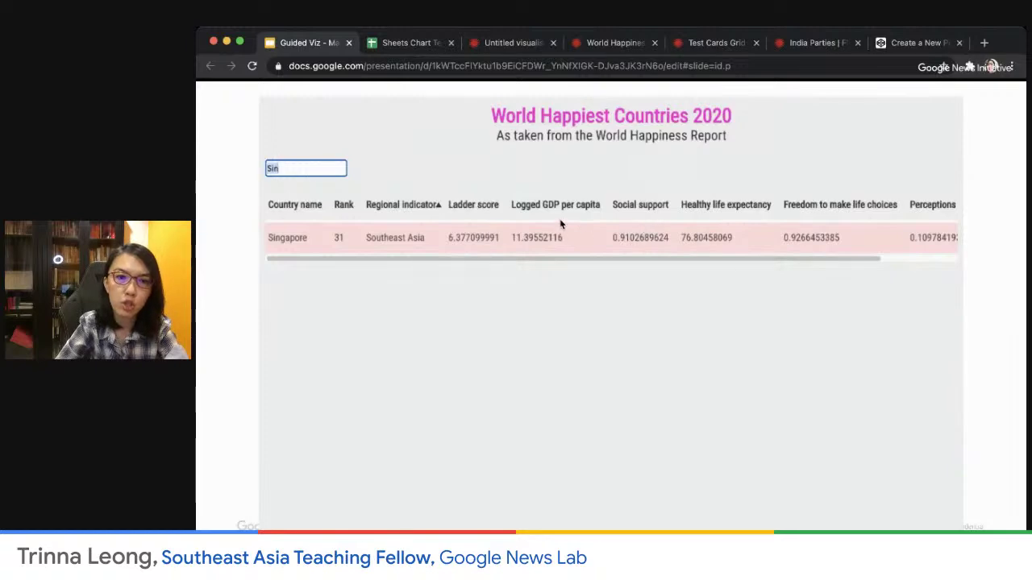
key(BackSpace)
click(411, 205)
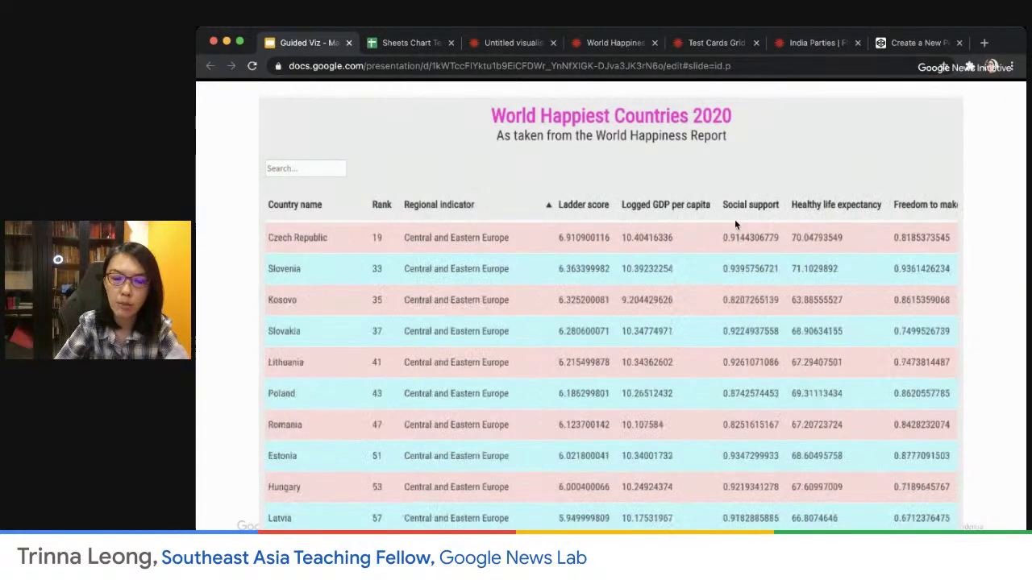
scroll(733, 206, down, 8)
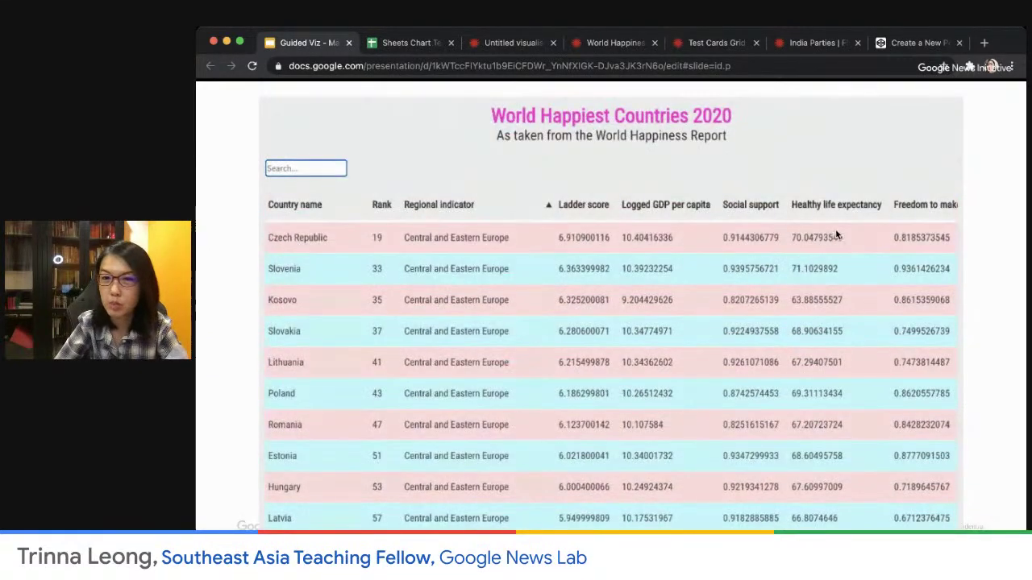
text(Sin)
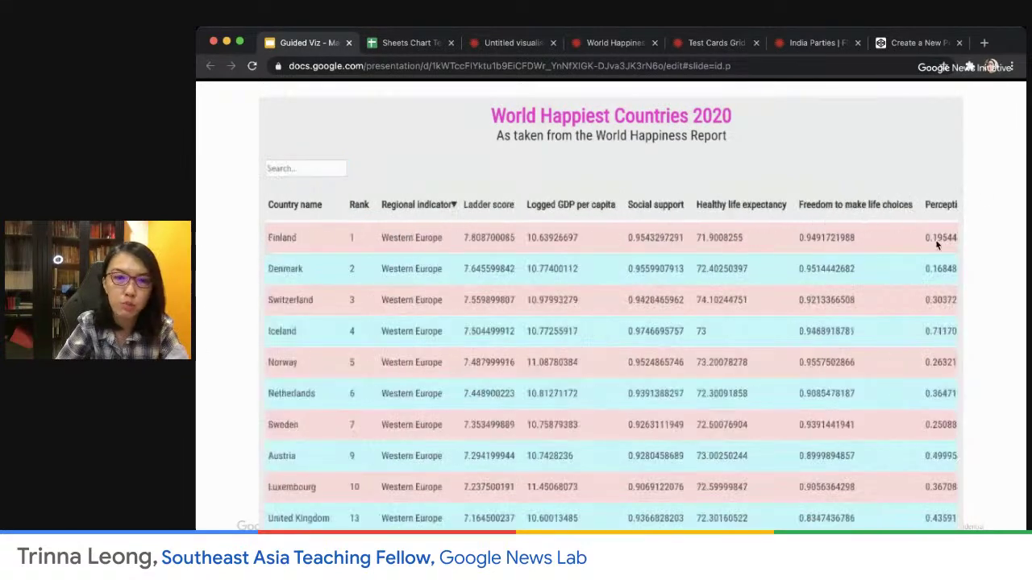
Switch to the World Happiness ranking table in Flourish and examine the columns and rows of its data sheet
click(606, 40)
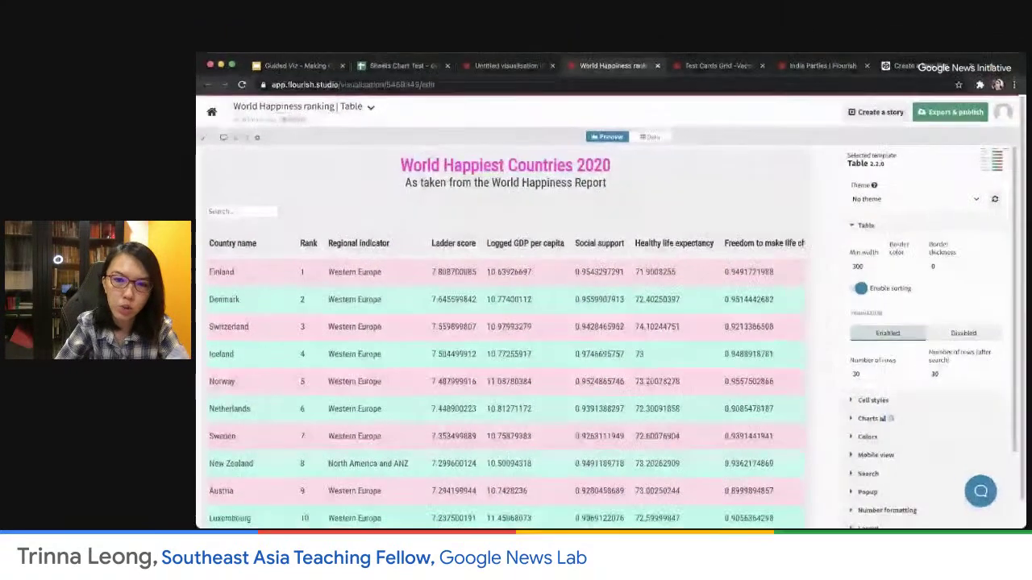
click(653, 136)
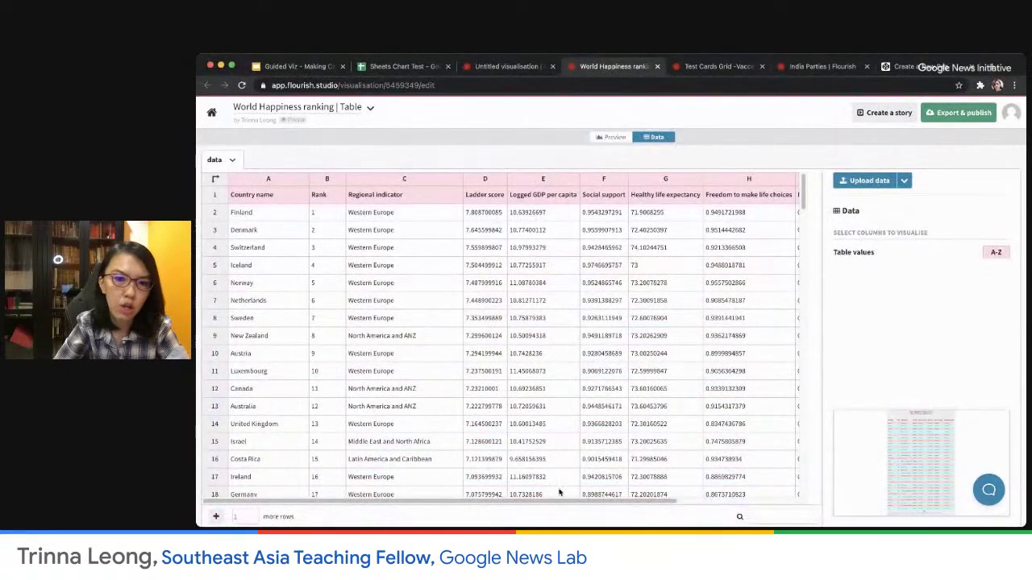
drag(558, 501, 672, 511)
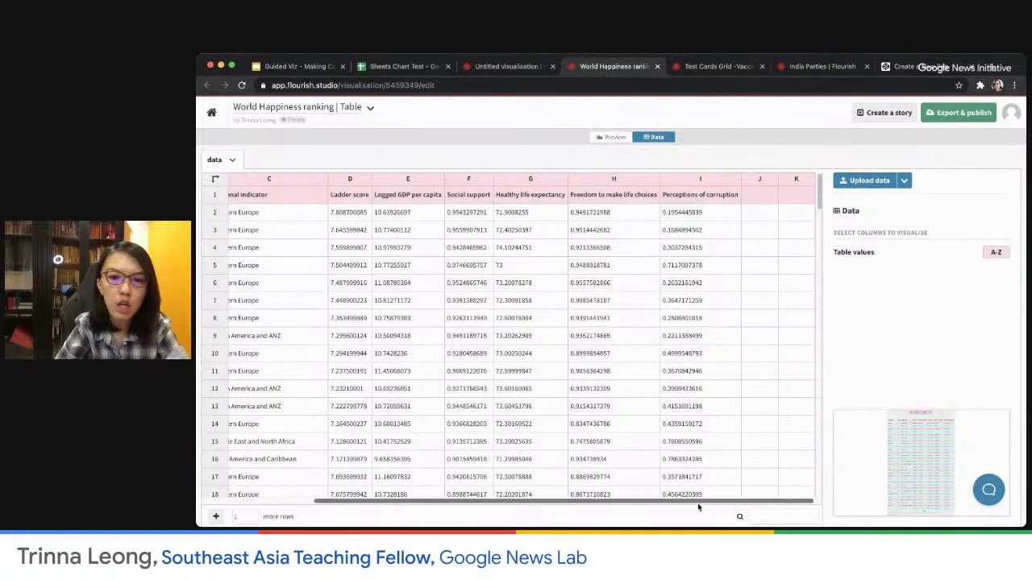
drag(700, 503, 503, 513)
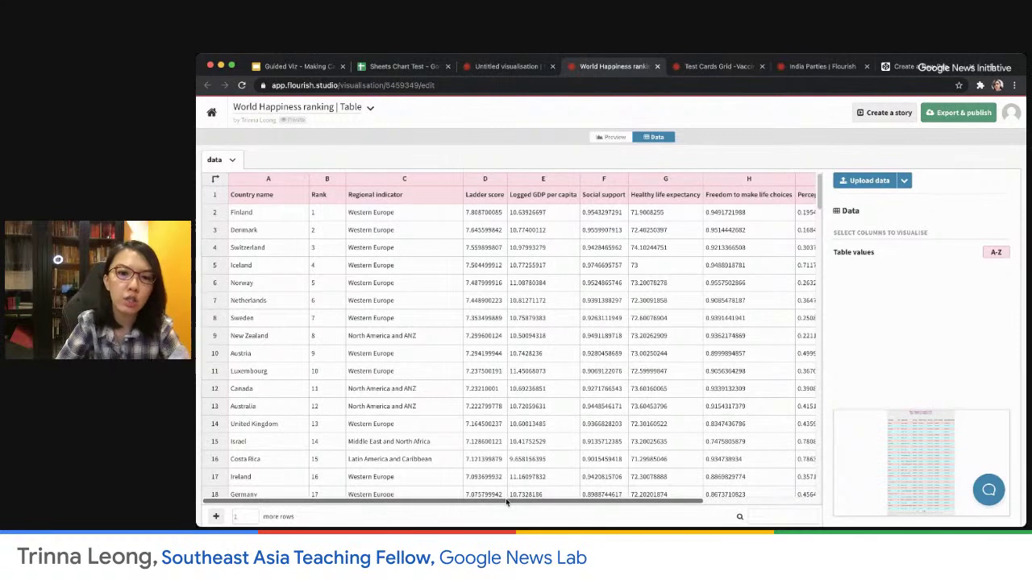
drag(505, 500, 375, 510)
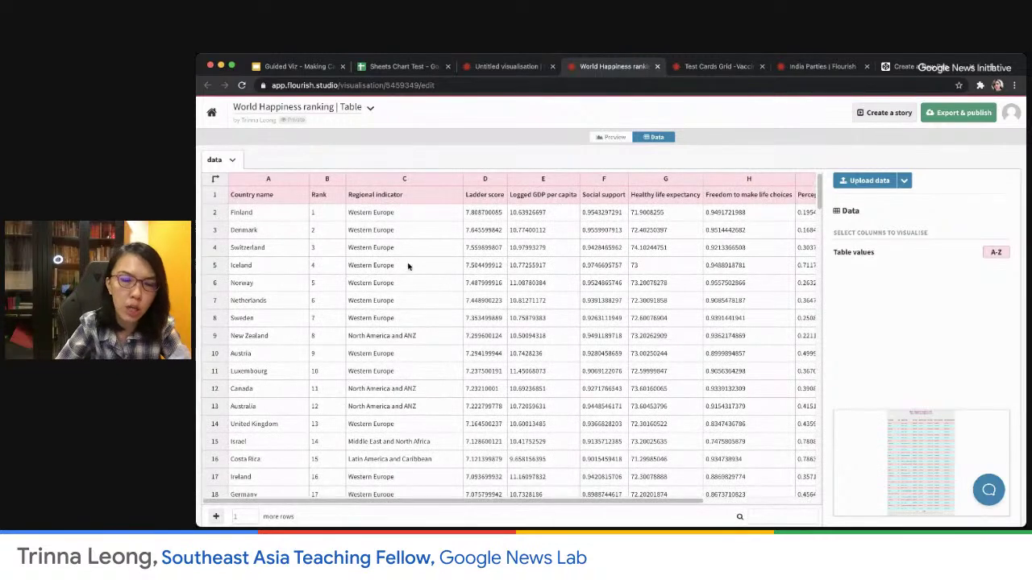
scroll(489, 320, down, 1)
scroll(489, 320, down, 1)
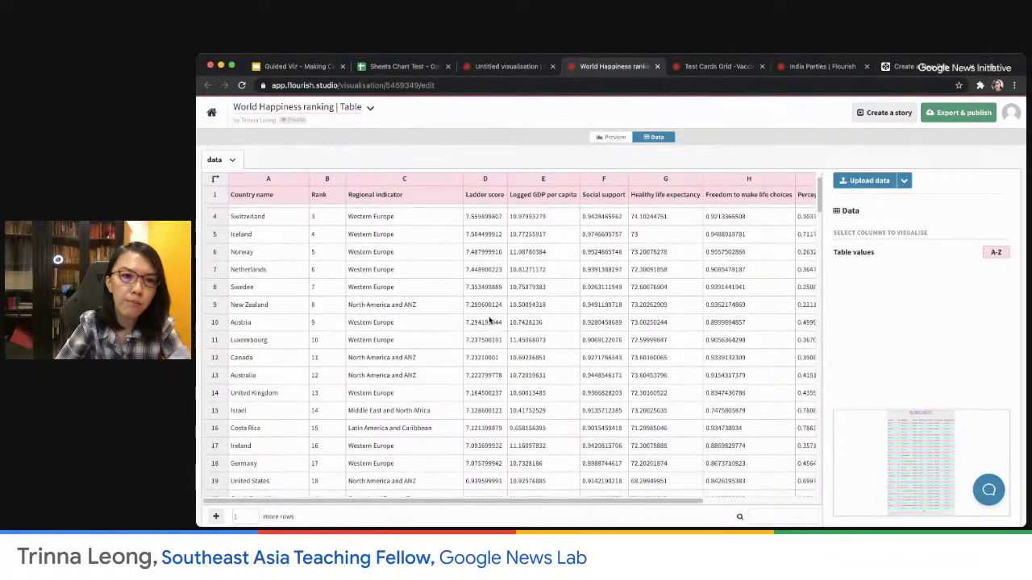
scroll(490, 320, up, 2)
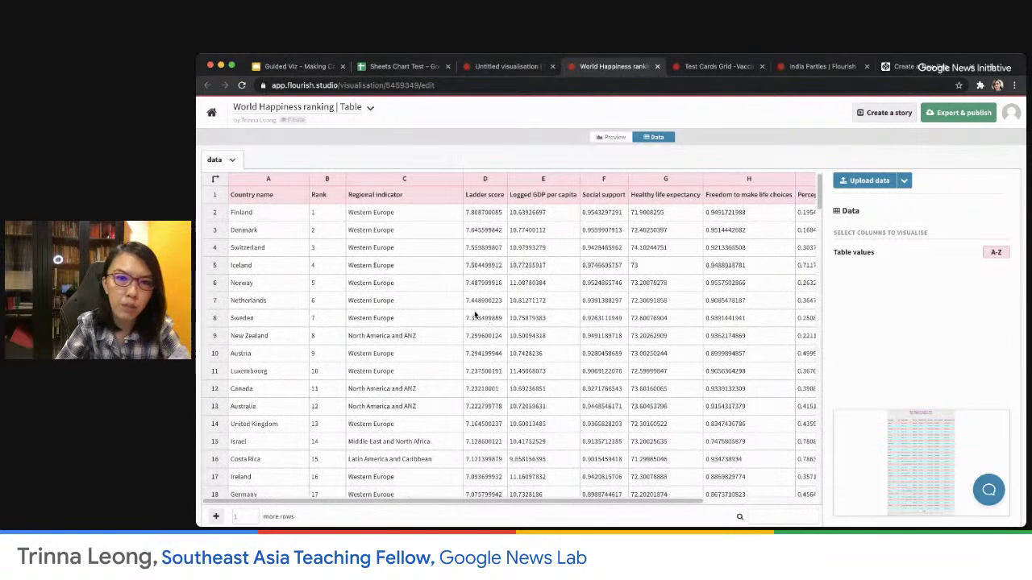
Switch to the Sheets Chart Test spreadsheet and inspect the Standard error of ladder score and Generosity headers in the world happiest countries sheet
click(372, 66)
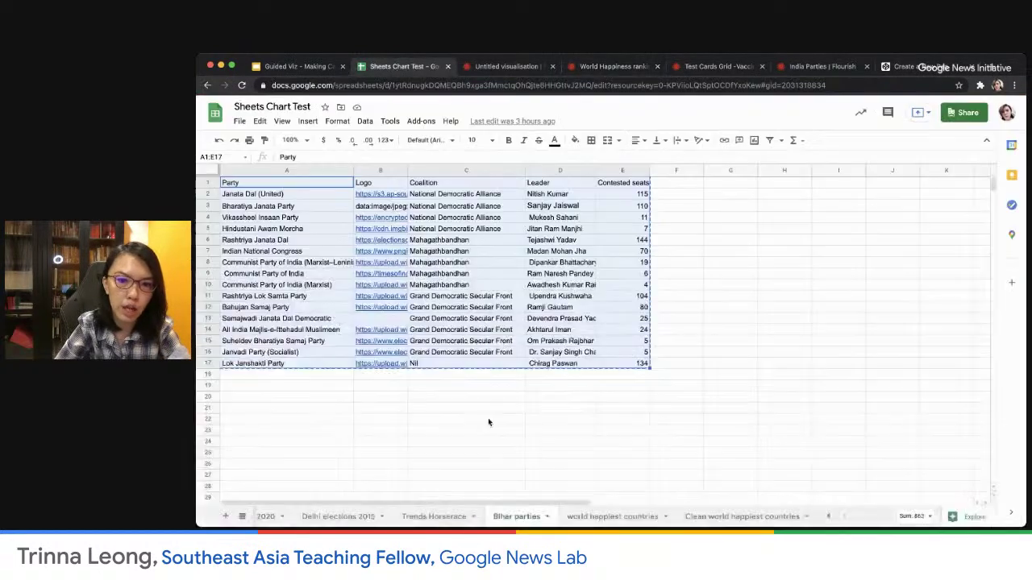
click(633, 517)
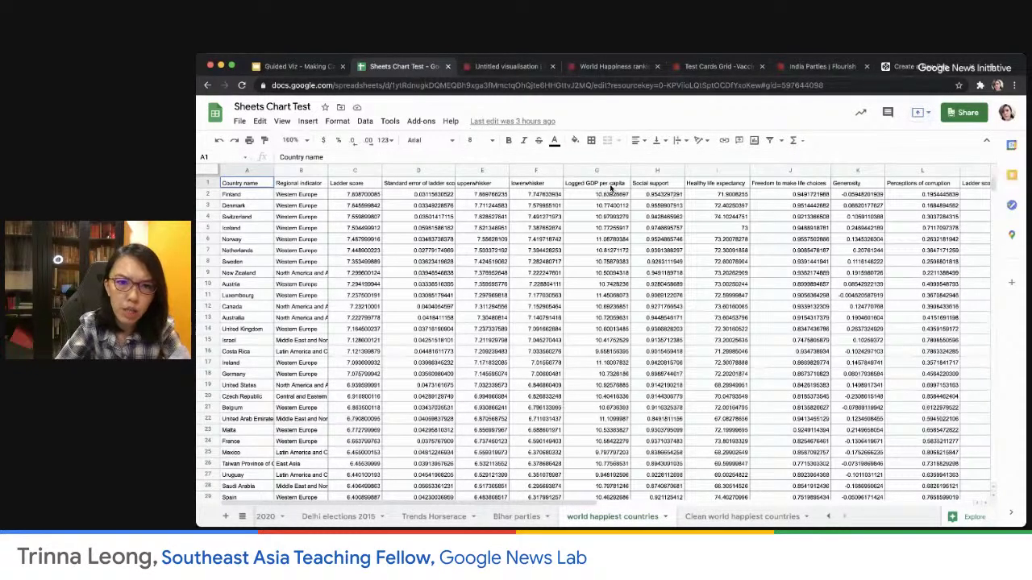
click(428, 185)
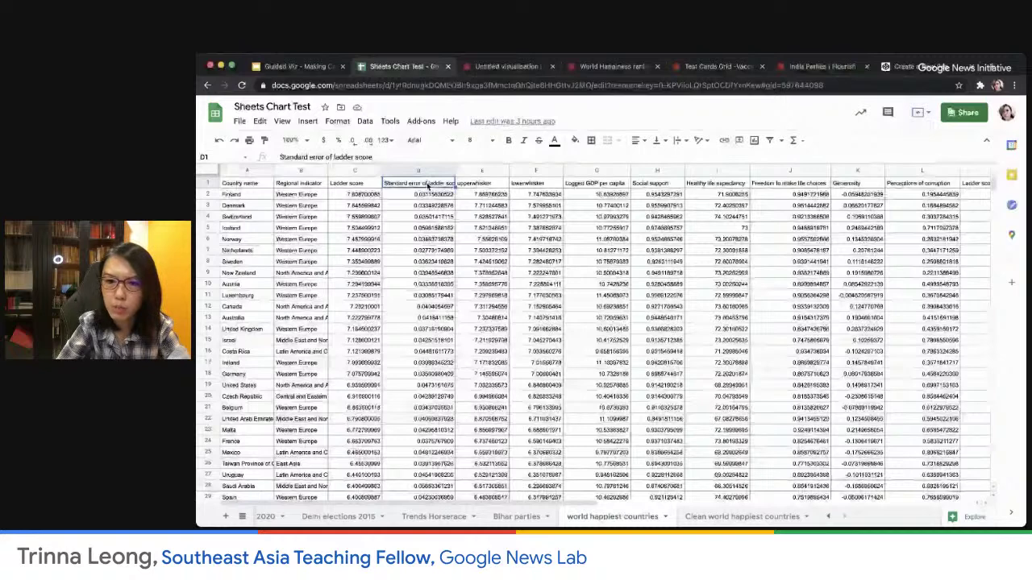
click(878, 185)
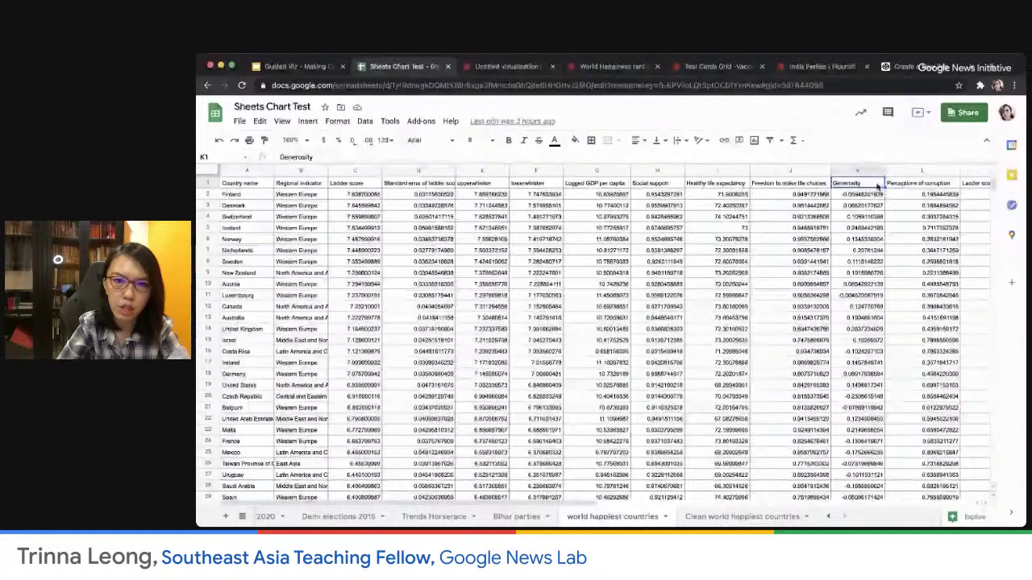
Examine the "Explained by" column headers from Log GDP per capita to Generosity, along with the sheet's remaining columns
scroll(648, 504, right, 3)
drag(648, 505, 747, 503)
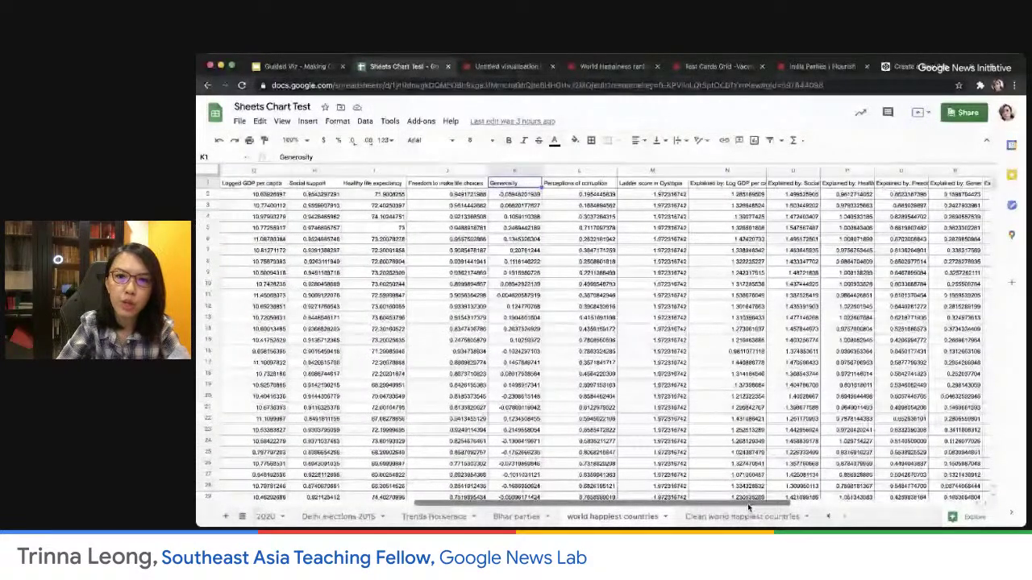
scroll(748, 503, right, 3)
click(659, 184)
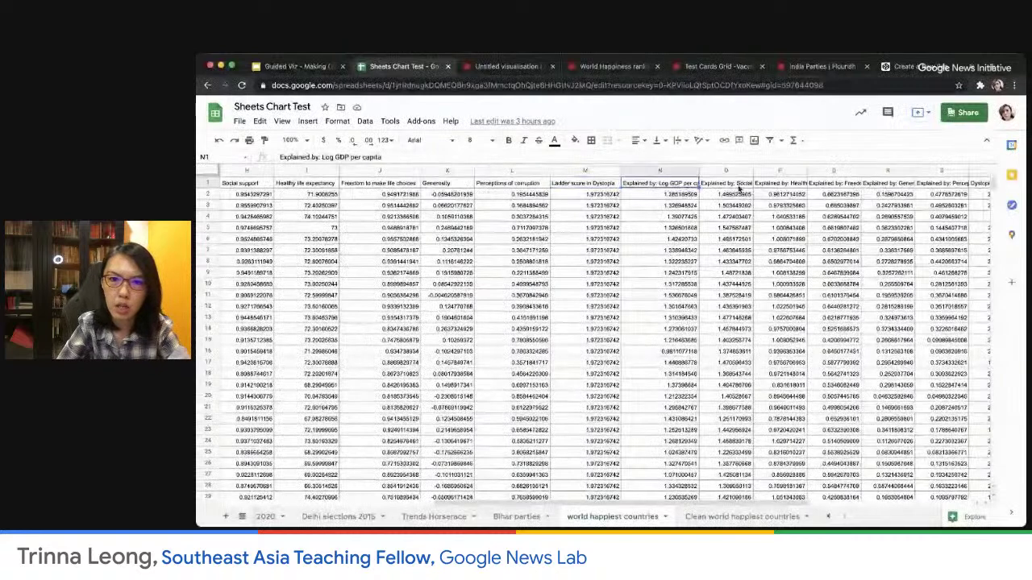
click(739, 185)
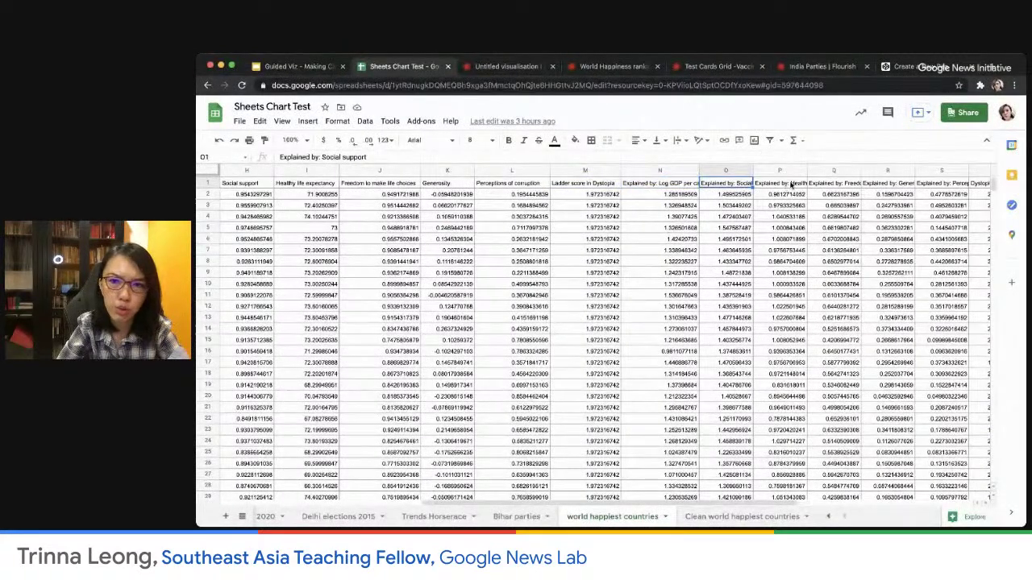
click(788, 185)
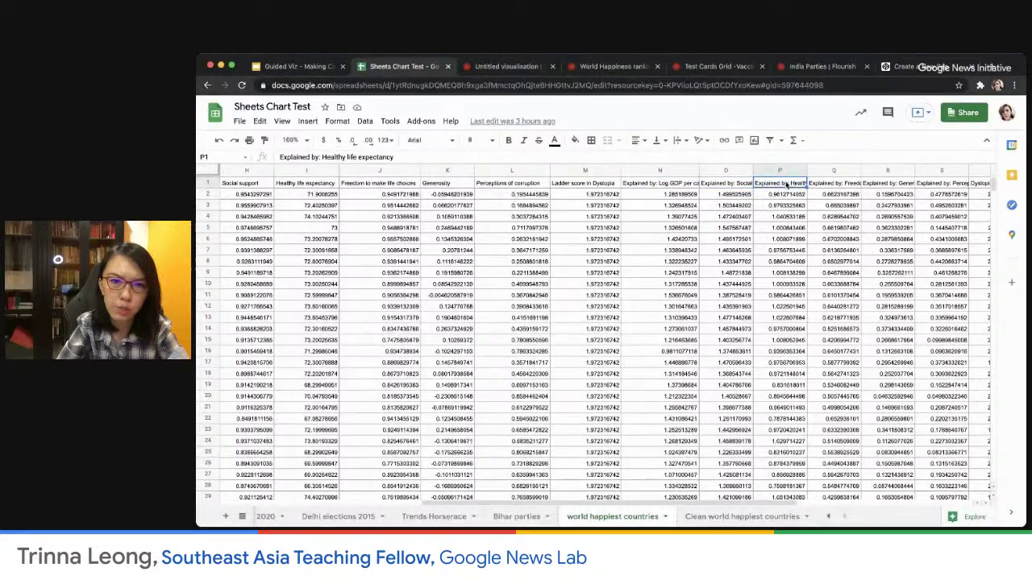
click(836, 185)
click(891, 185)
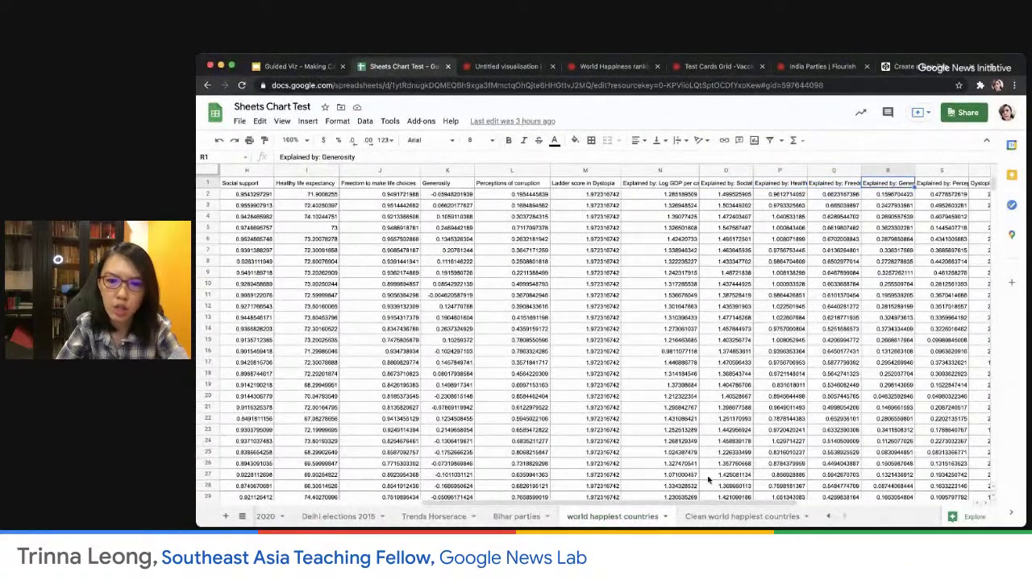
drag(706, 501, 772, 502)
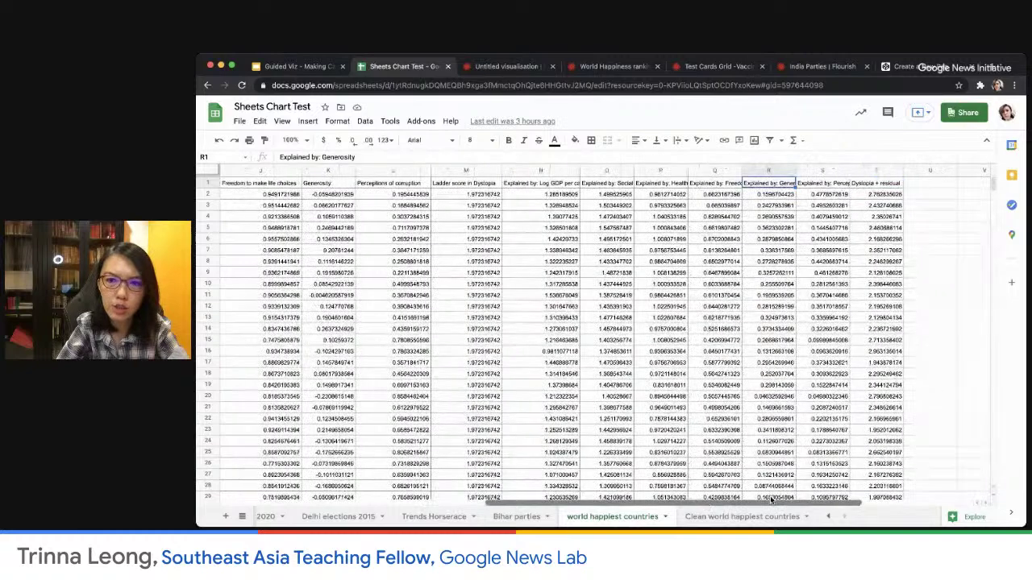
drag(785, 502, 564, 506)
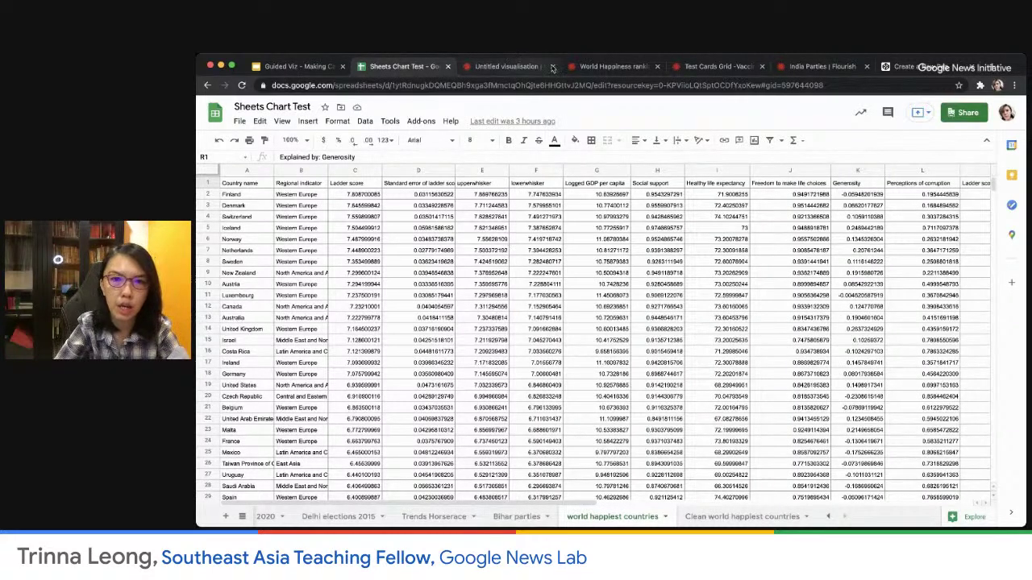
Return to the World Happiness ranking visualisation in Flourish and show the table's preview
click(617, 67)
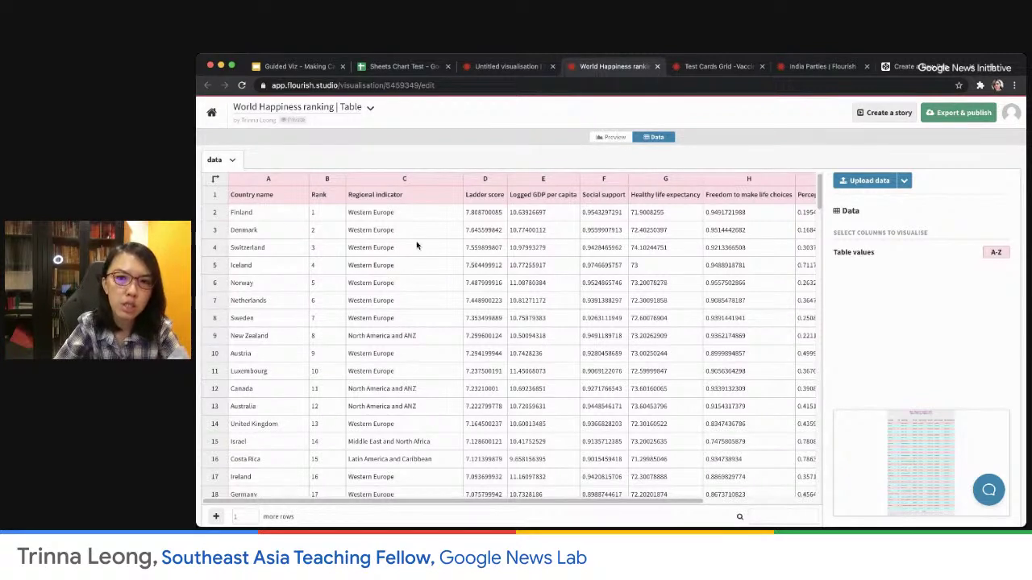
click(605, 139)
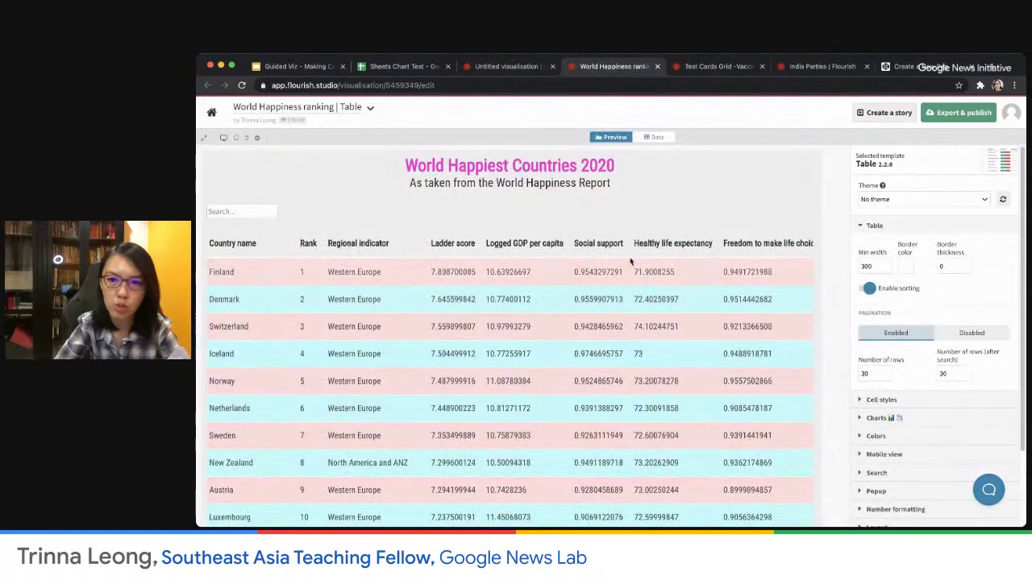
Set the table's minimum width to 100 and leave column sorting enabled
click(877, 265)
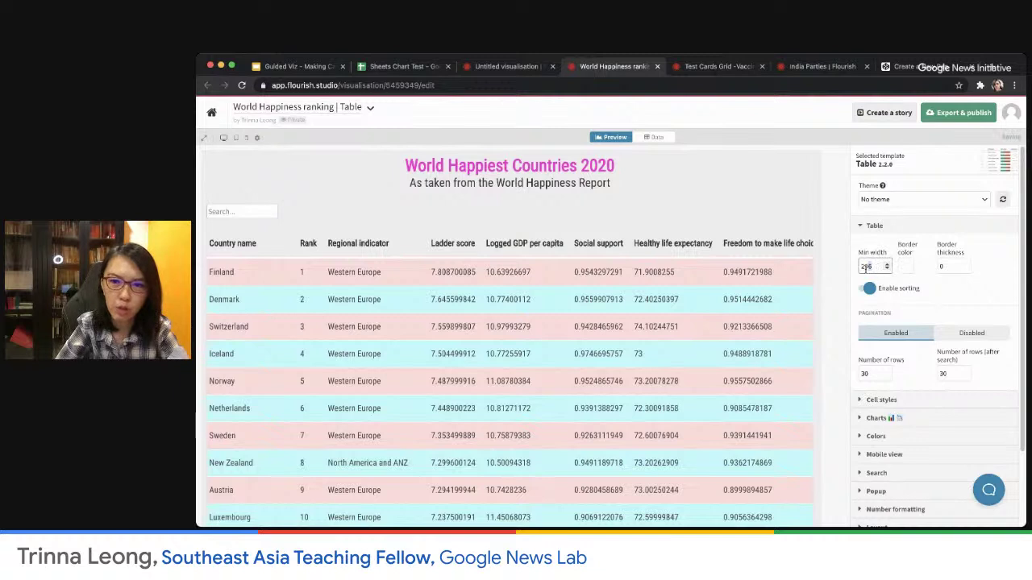
drag(885, 267, 861, 267)
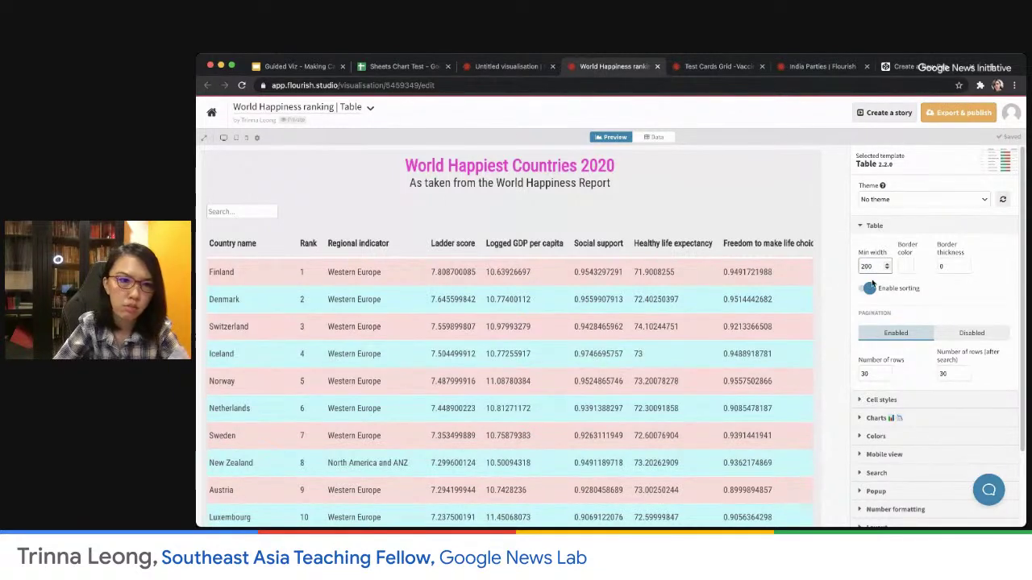
key(ctrl+a)
text(1)
click(940, 297)
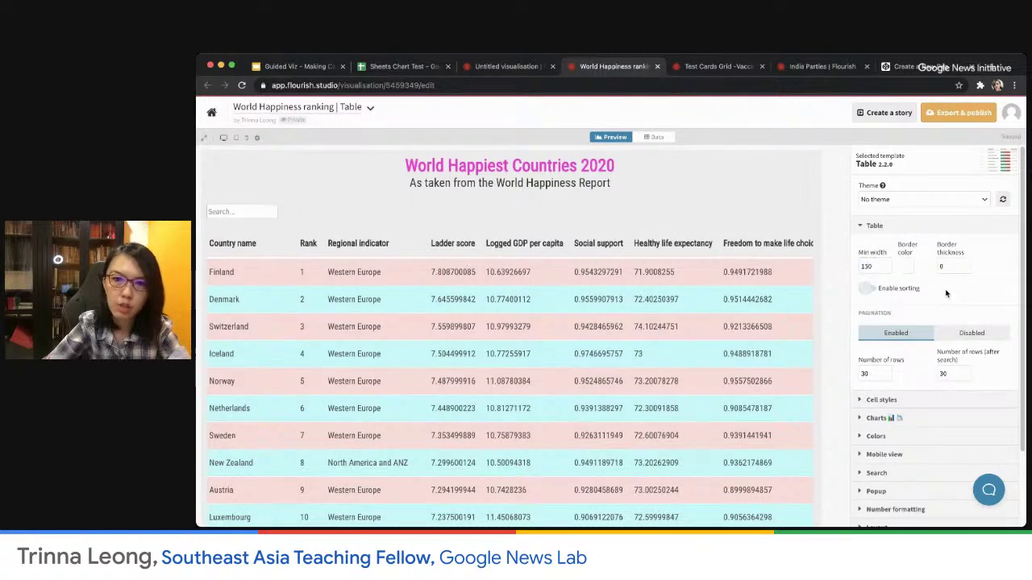
double_click(869, 266)
text(100)
click(968, 296)
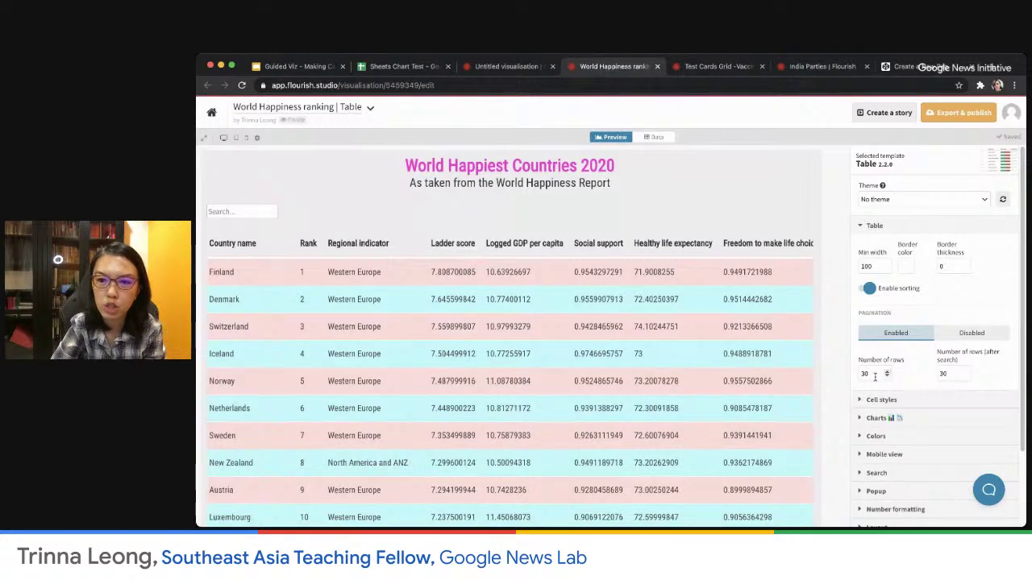
Open the cell style settings and set the cell height to 47
scroll(830, 331, down, 10)
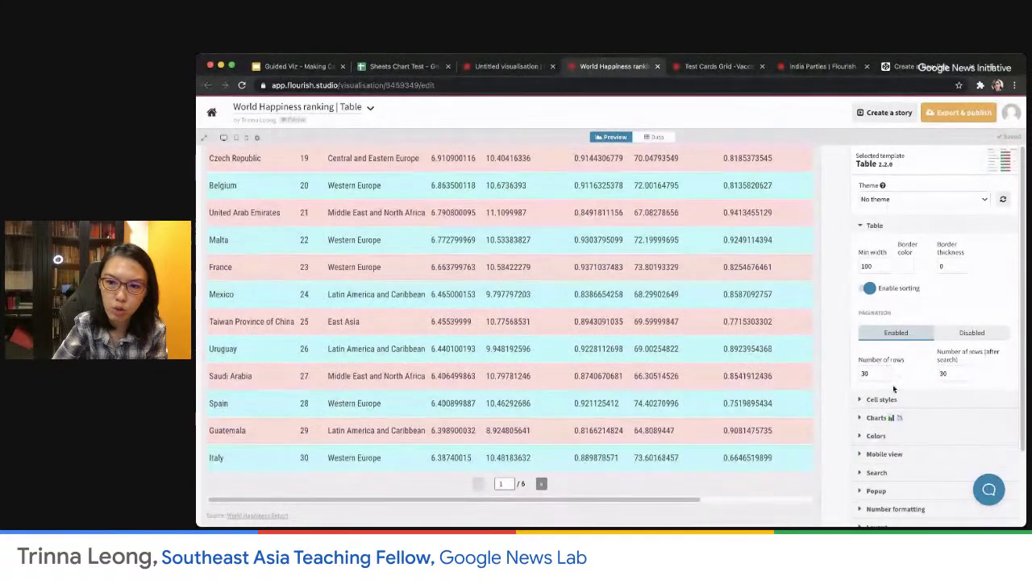
scroll(664, 341, up, 7)
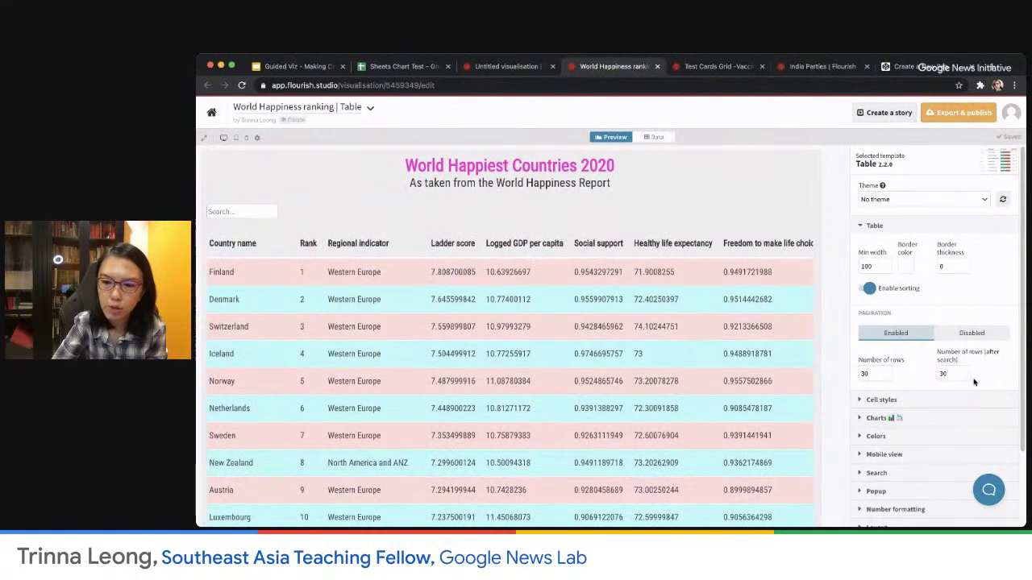
click(908, 401)
scroll(926, 406, down, 2)
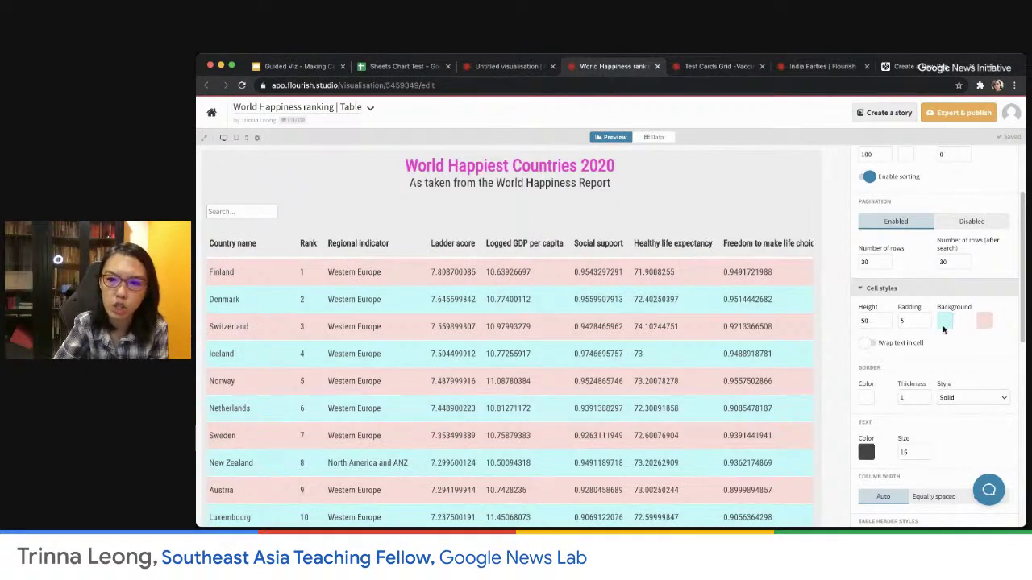
click(888, 324)
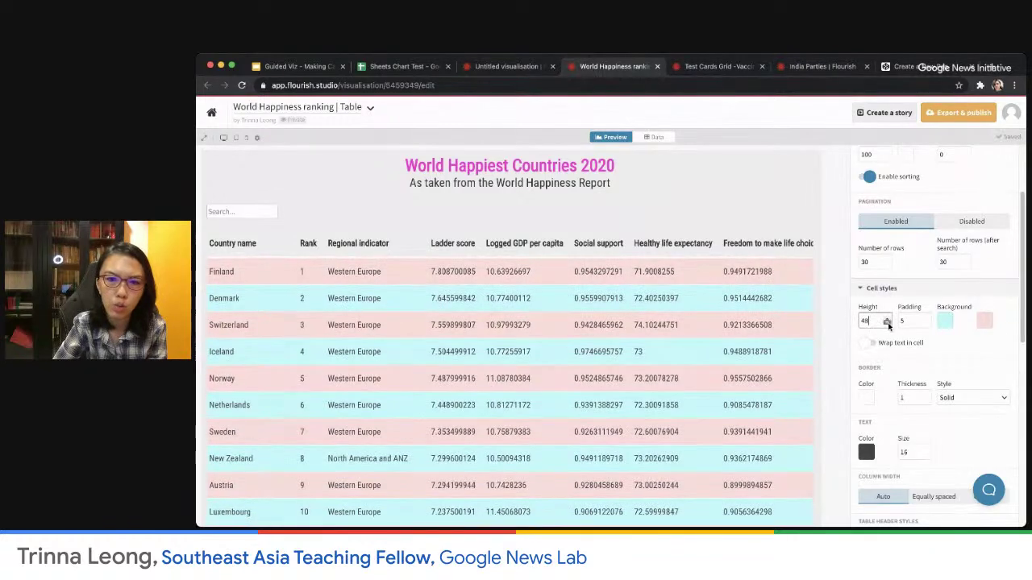
click(888, 323)
click(888, 324)
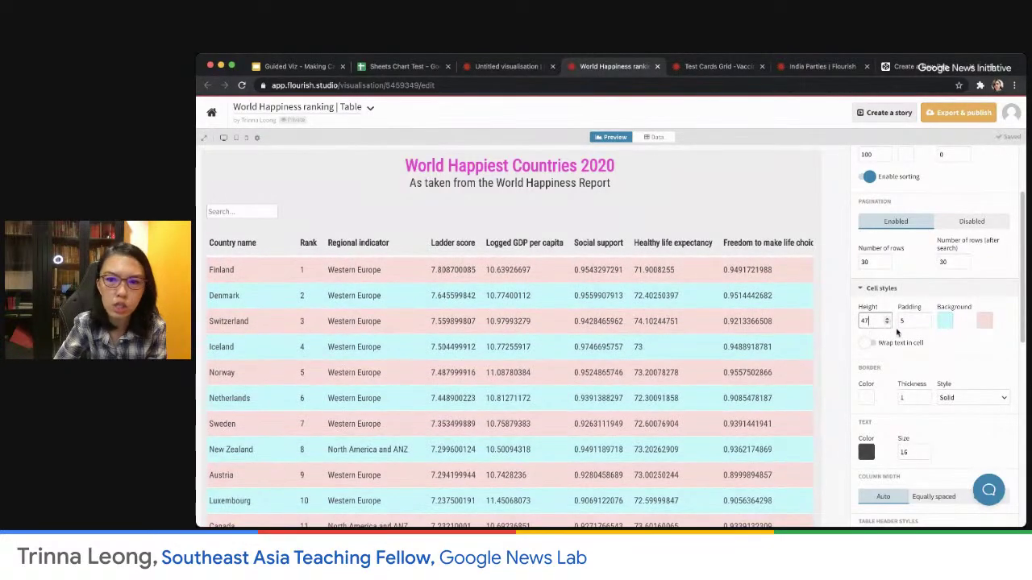
Turn on text wrapping in the table cells, comparing the preview with and without it
click(870, 343)
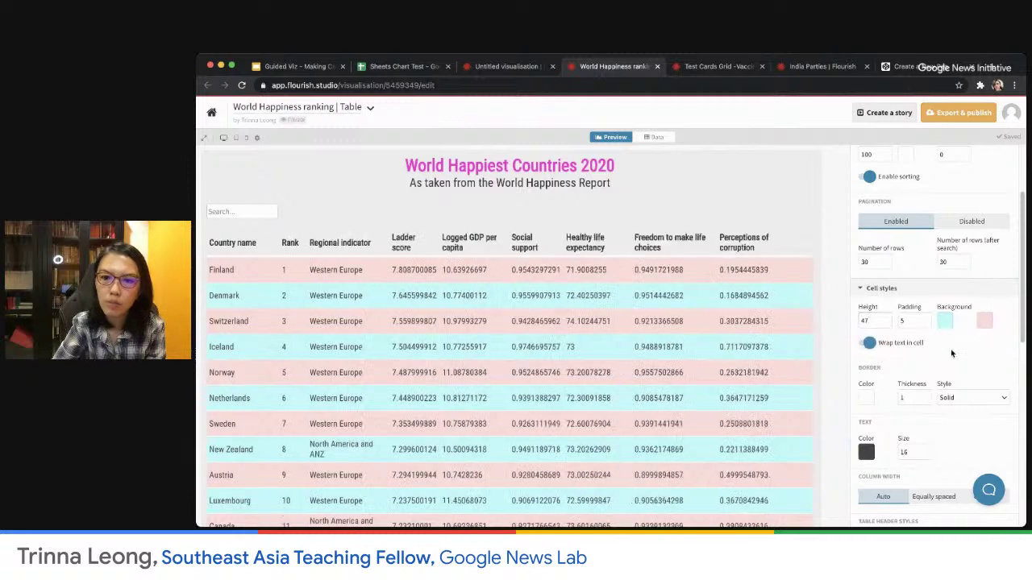
click(868, 343)
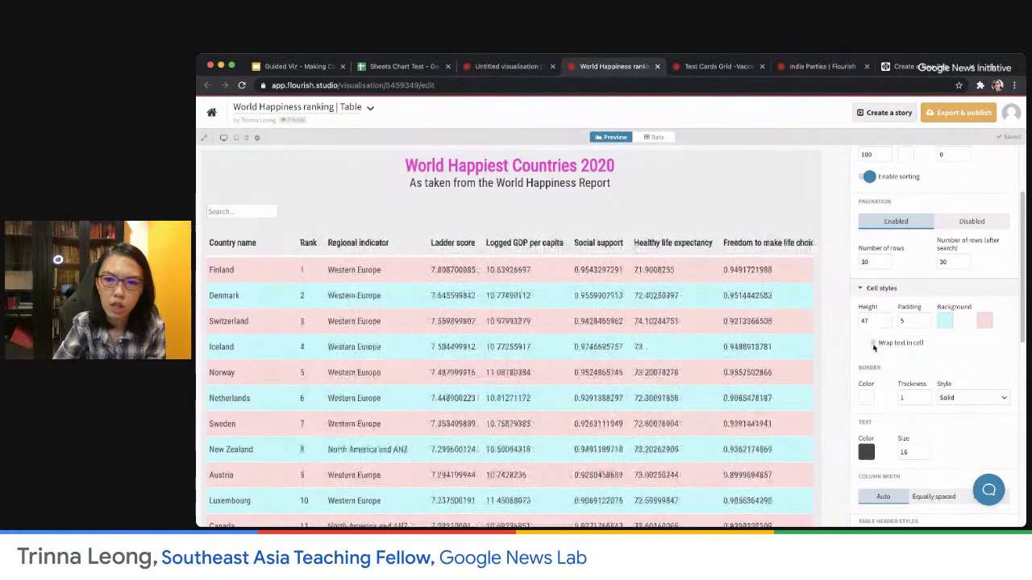
click(871, 343)
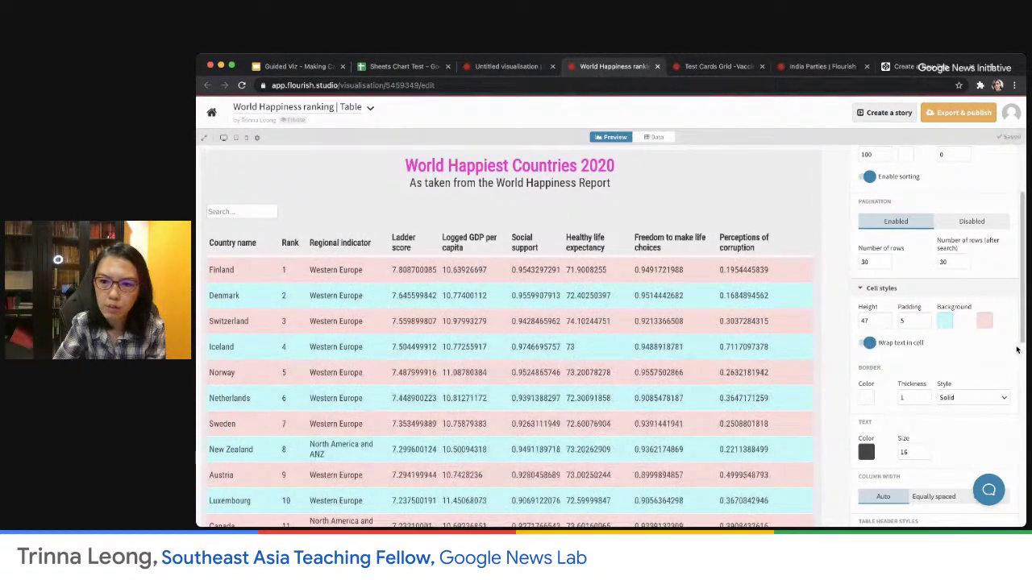
Review the remaining cell and table header style options, and open the bar and line chart column settings
scroll(951, 282, down, 5)
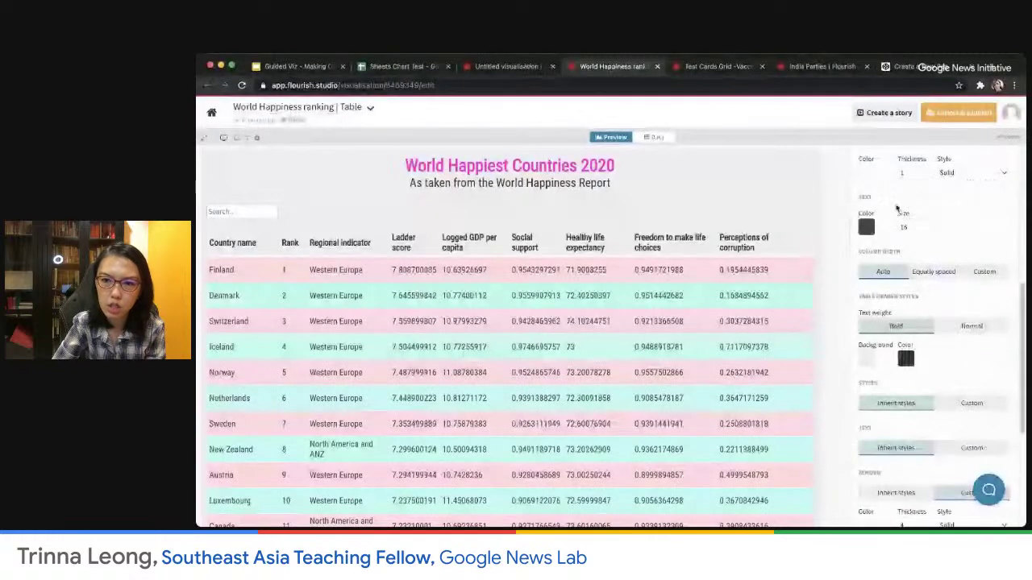
scroll(897, 209, up, 1)
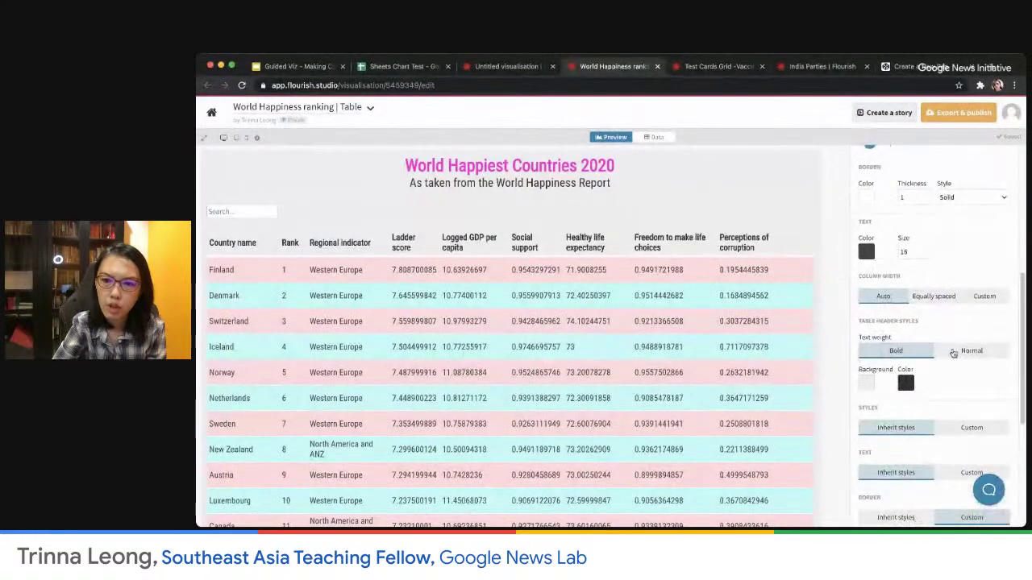
scroll(954, 353, down, 6)
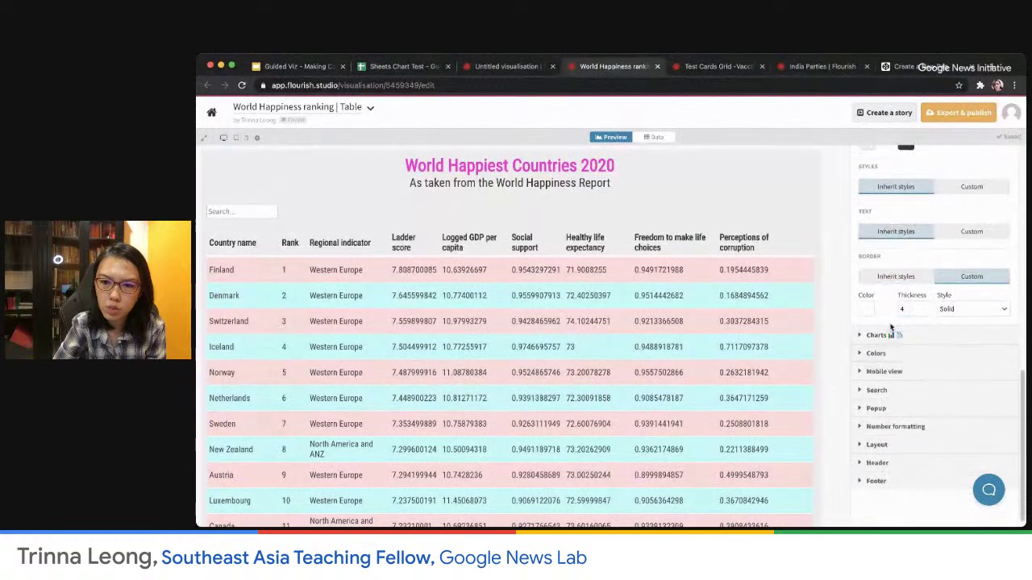
click(892, 333)
scroll(942, 344, down, 2)
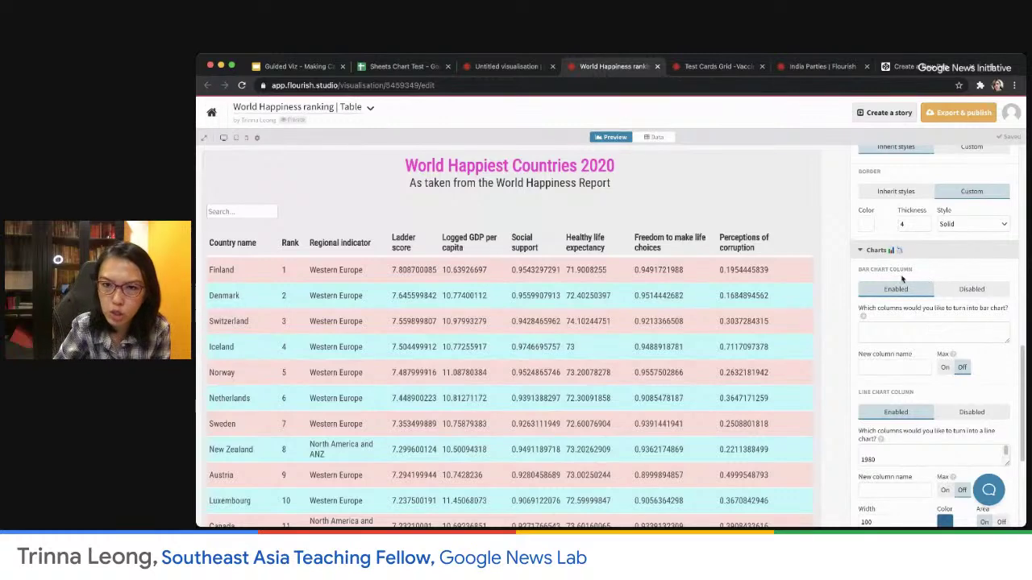
Switch to the Guided Viz slides and show the "5 situations to use a table" slide
click(330, 68)
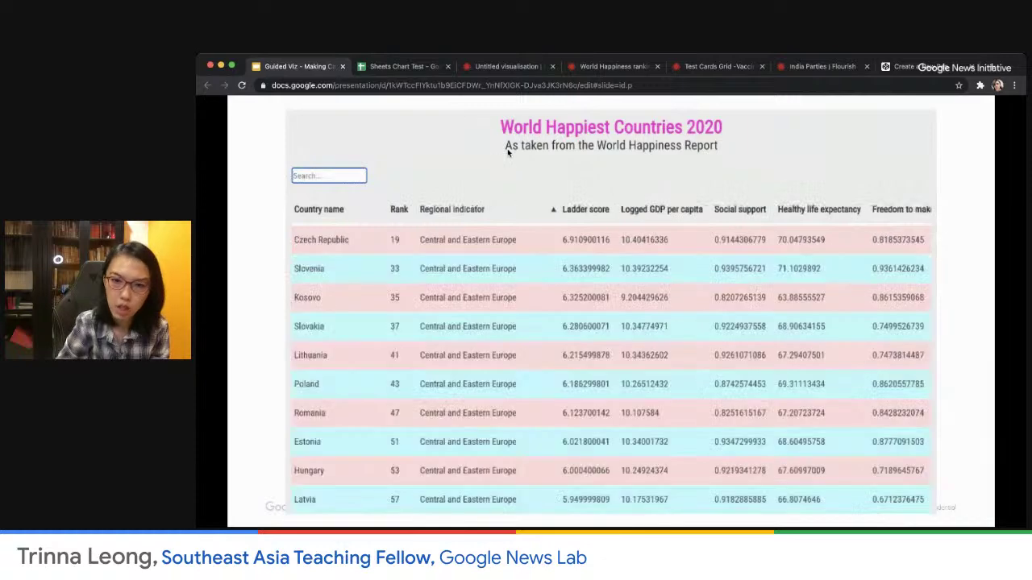
click(504, 151)
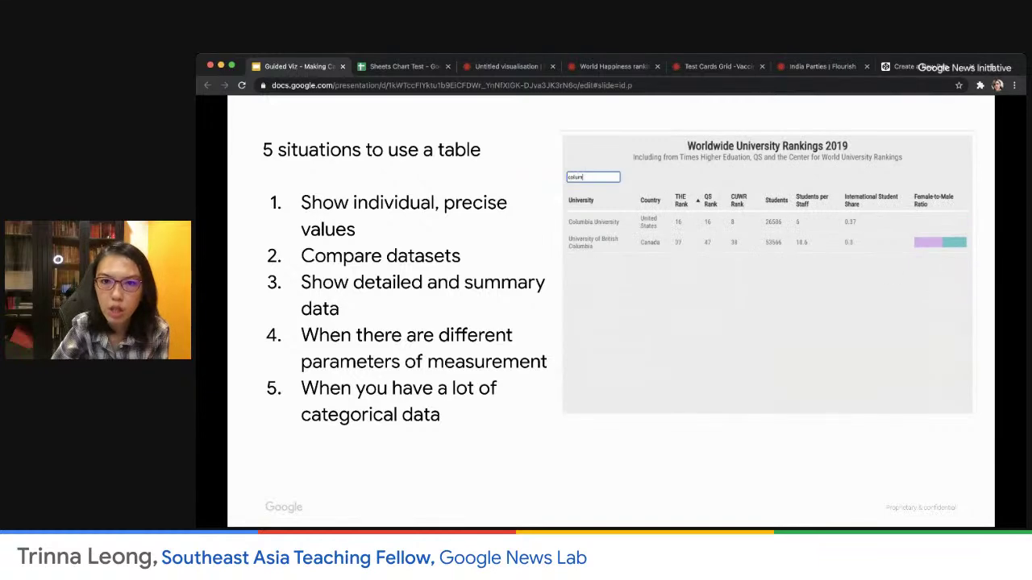
Return to the World Happiness ranking in Flourish and examine its data columns through Perceptions of corruption
click(611, 67)
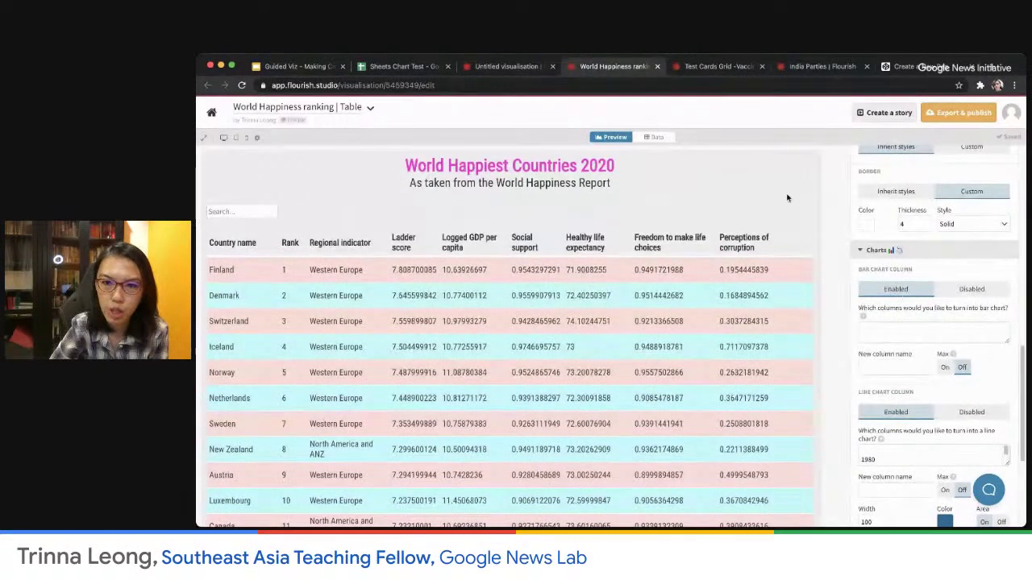
click(656, 138)
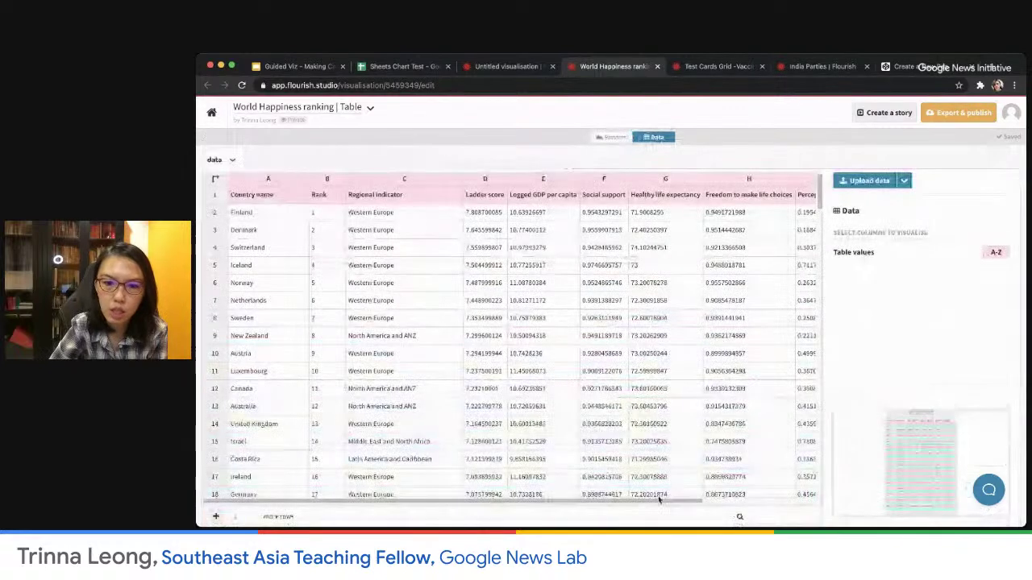
drag(661, 500, 840, 502)
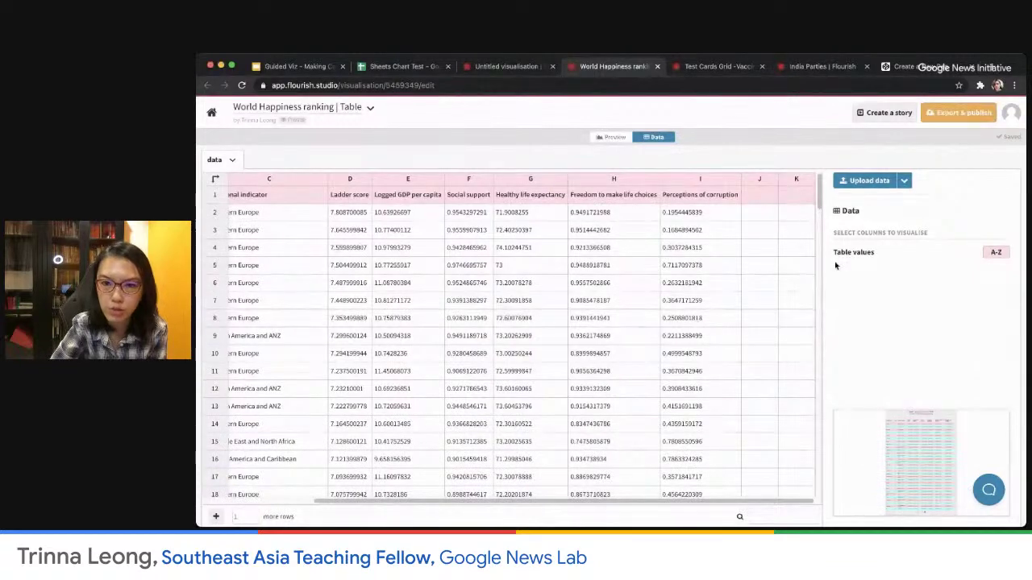
Show the table preview again and point out the bar chart's source columns and new column name fields
click(614, 139)
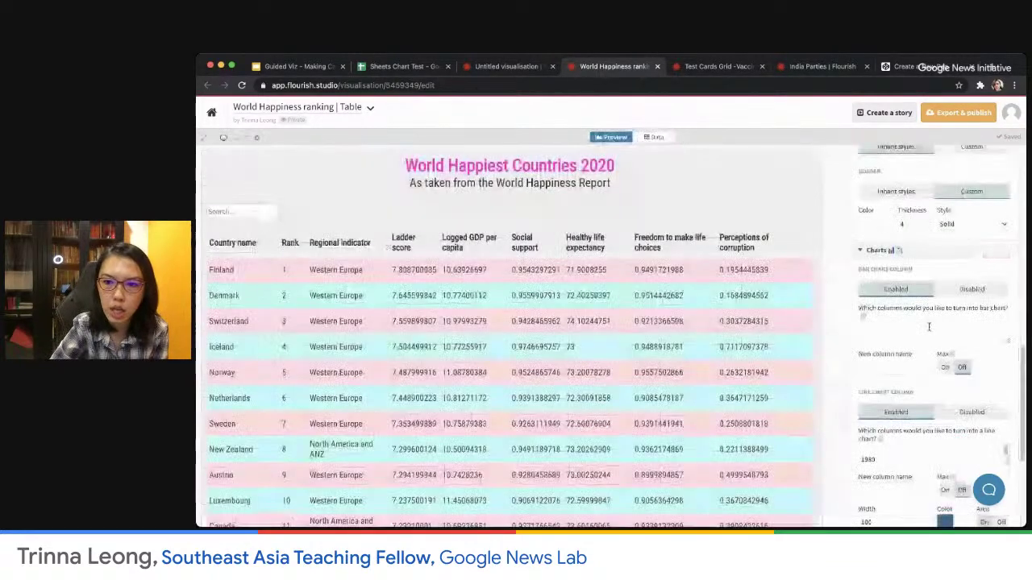
click(907, 333)
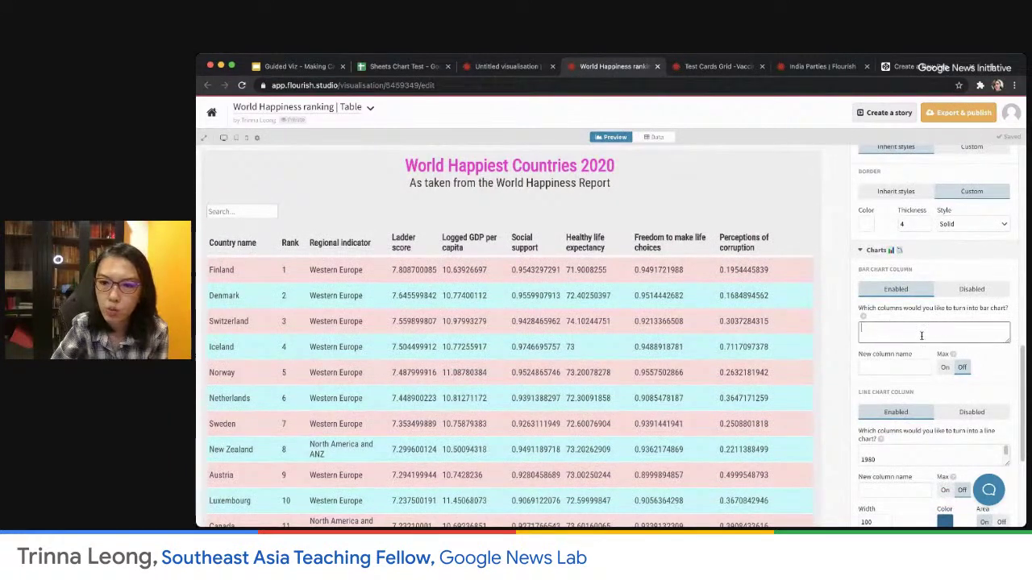
click(867, 369)
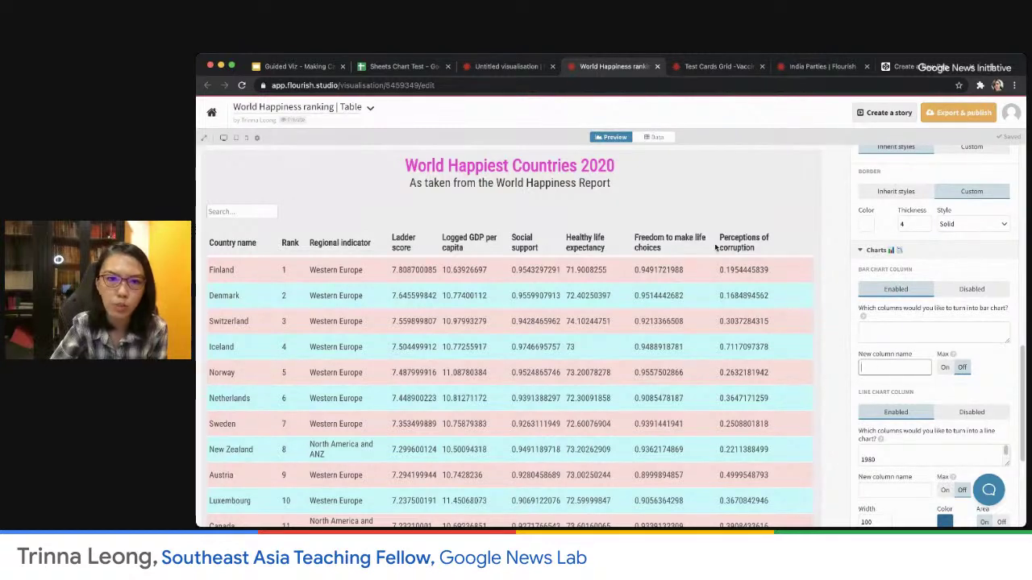
Switch to the slides and examine the Female-to-Male Ratio bars in the Worldwide University Rankings 2019 table
click(338, 71)
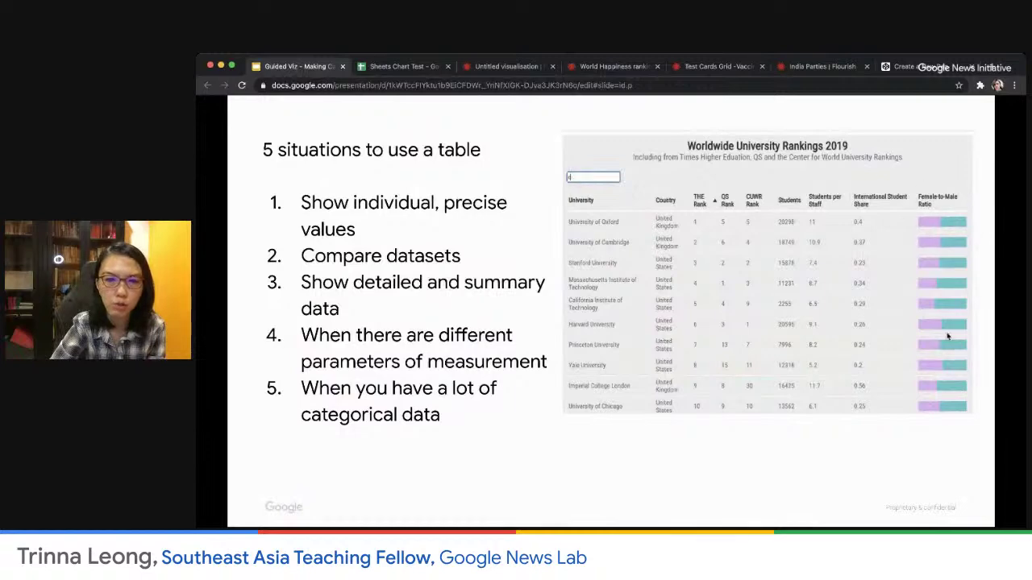
text(colum)
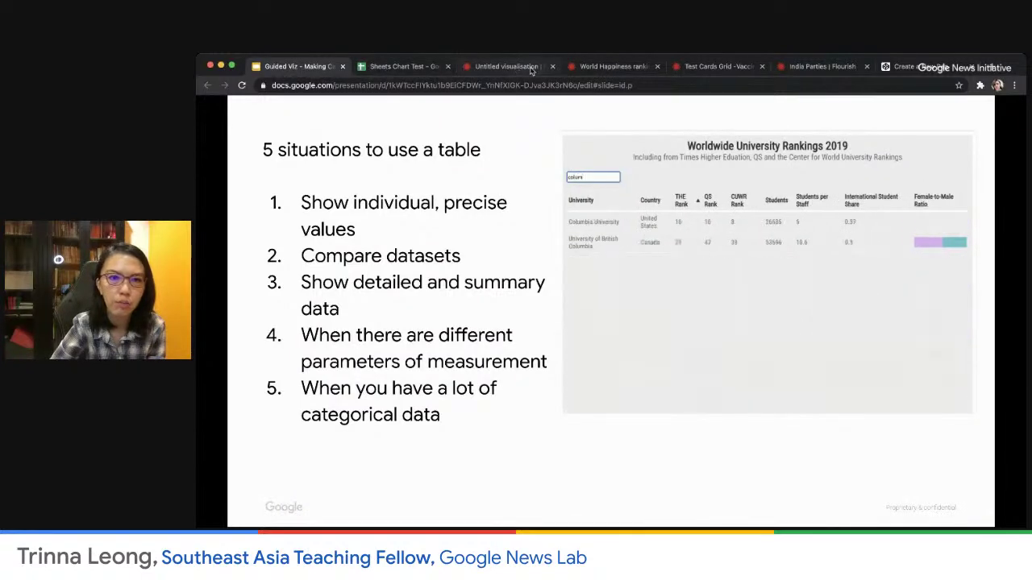
Return to the World Happiness ranking in Flourish and clear all years from the line chart's source columns
click(613, 66)
scroll(967, 401, down, 3)
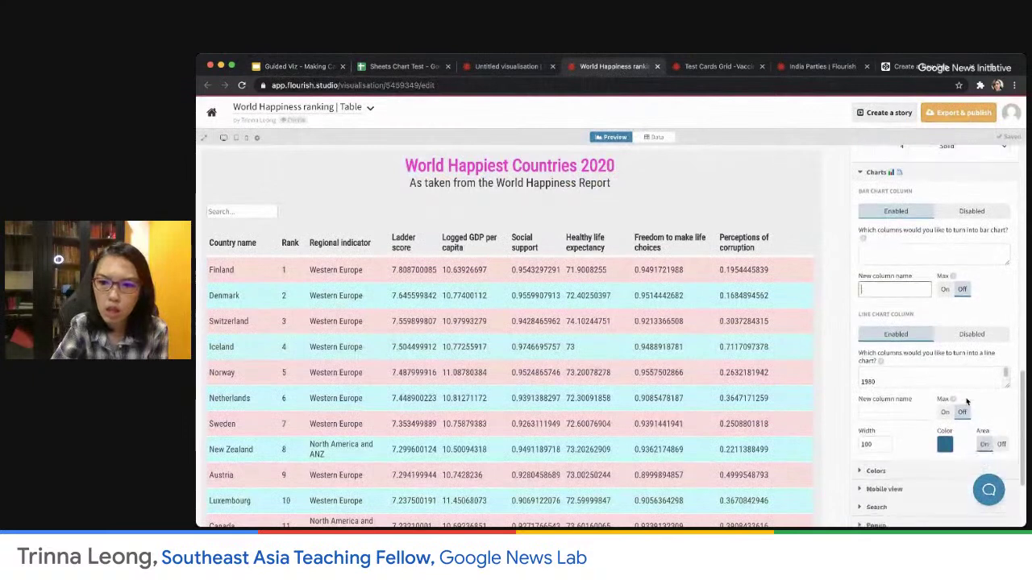
scroll(973, 377, up, 2)
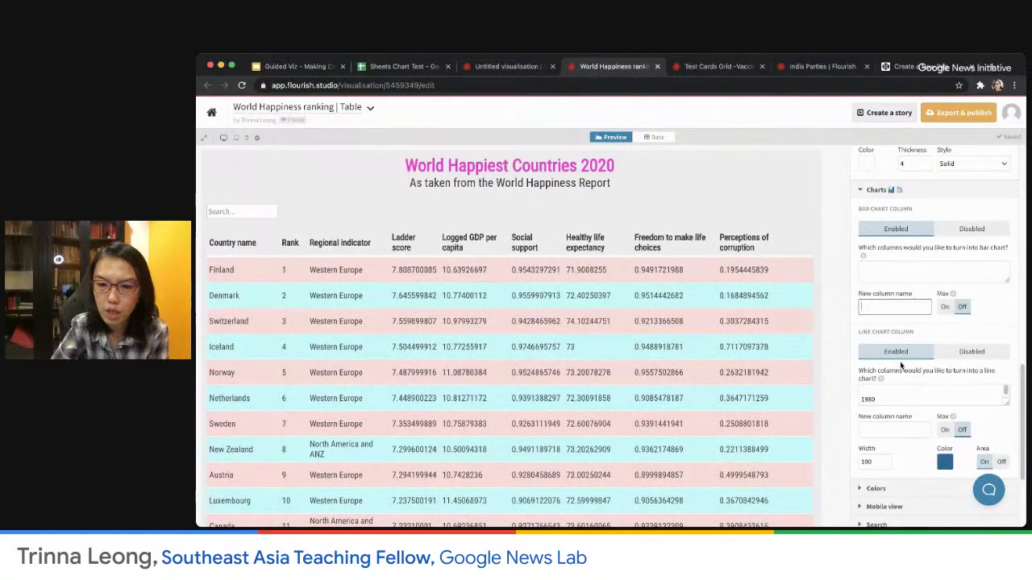
double_click(887, 400)
text(1990)
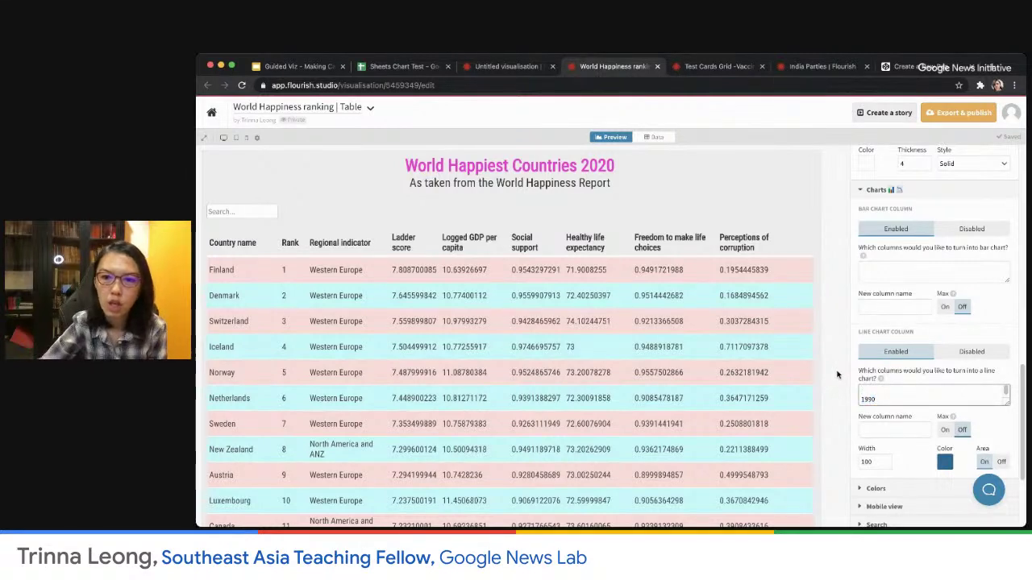
drag(866, 391, 903, 412)
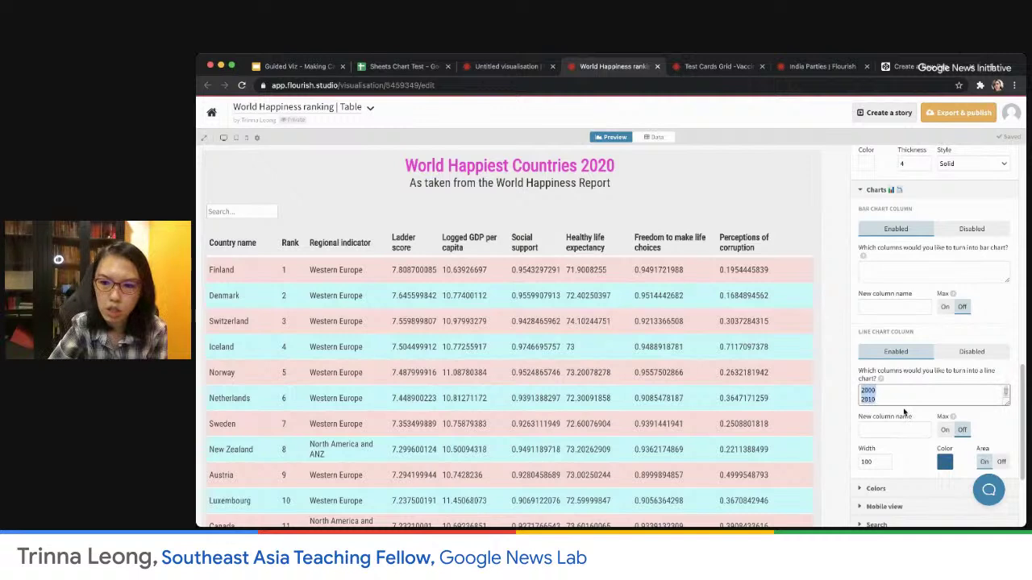
key(BackSpace)
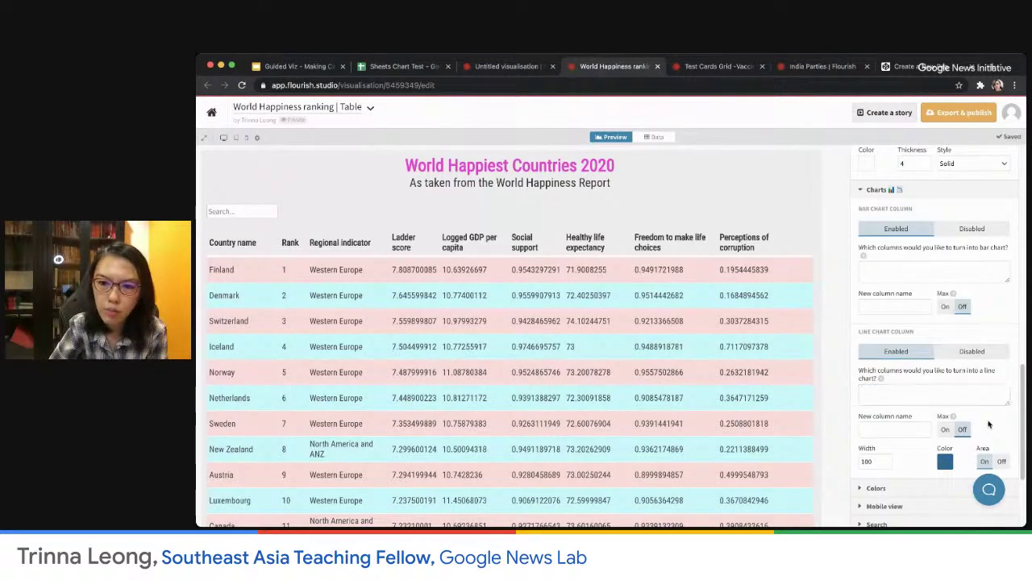
Look over the line chart column settings, the colour palette options and the mobile view options
scroll(989, 425, down, 3)
scroll(988, 425, up, 2)
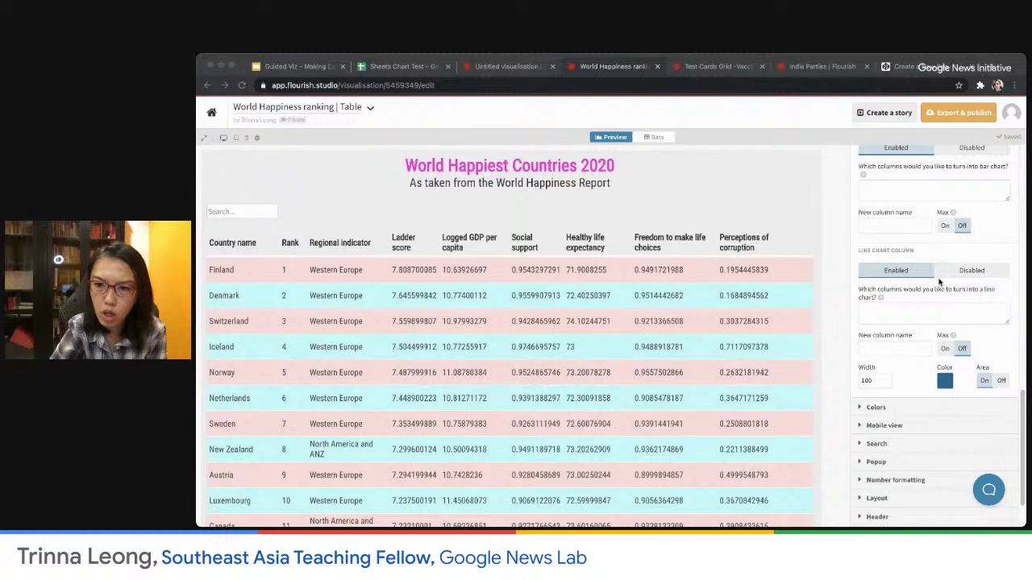
scroll(955, 387, down, 2)
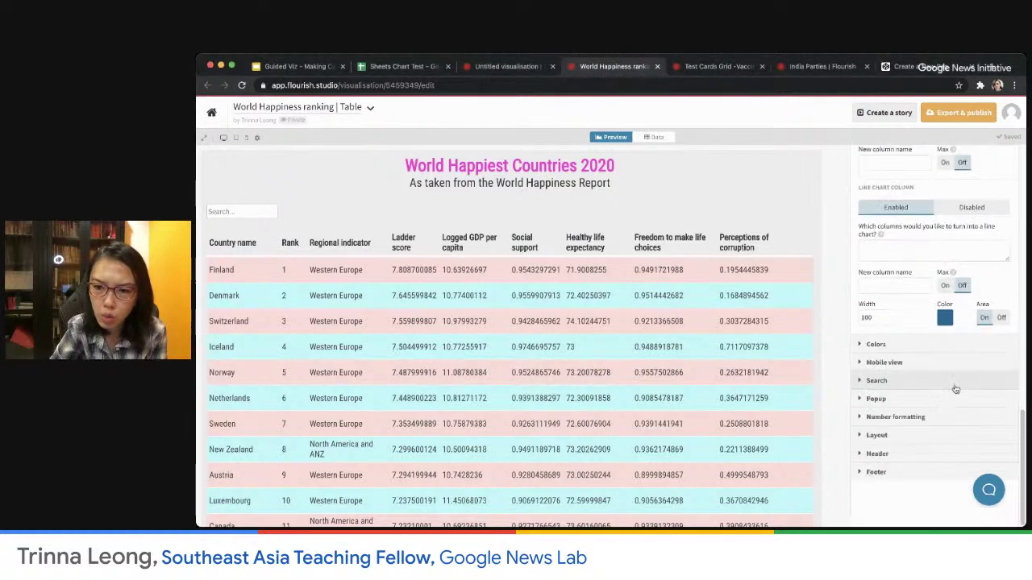
click(878, 344)
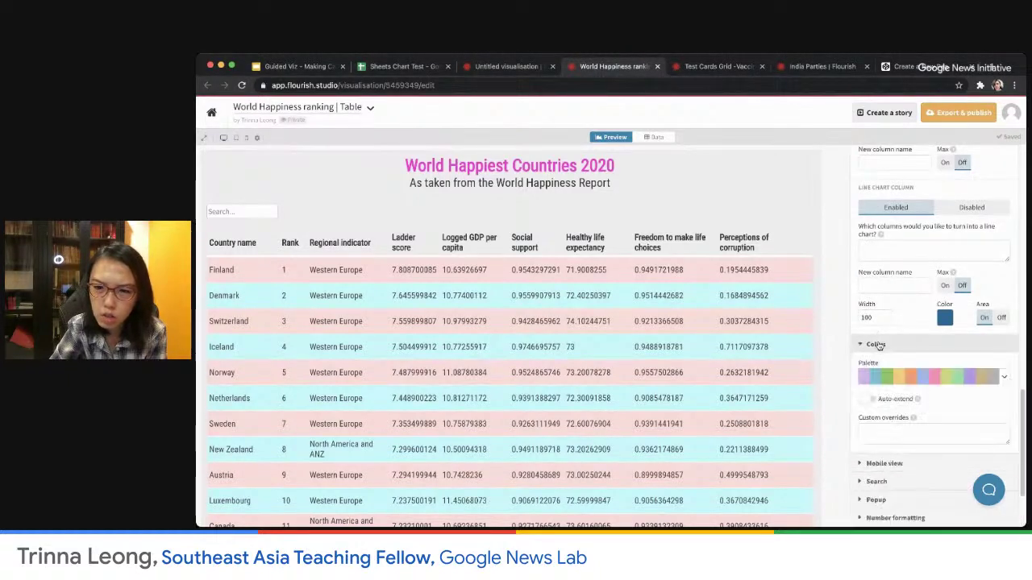
click(878, 345)
click(884, 363)
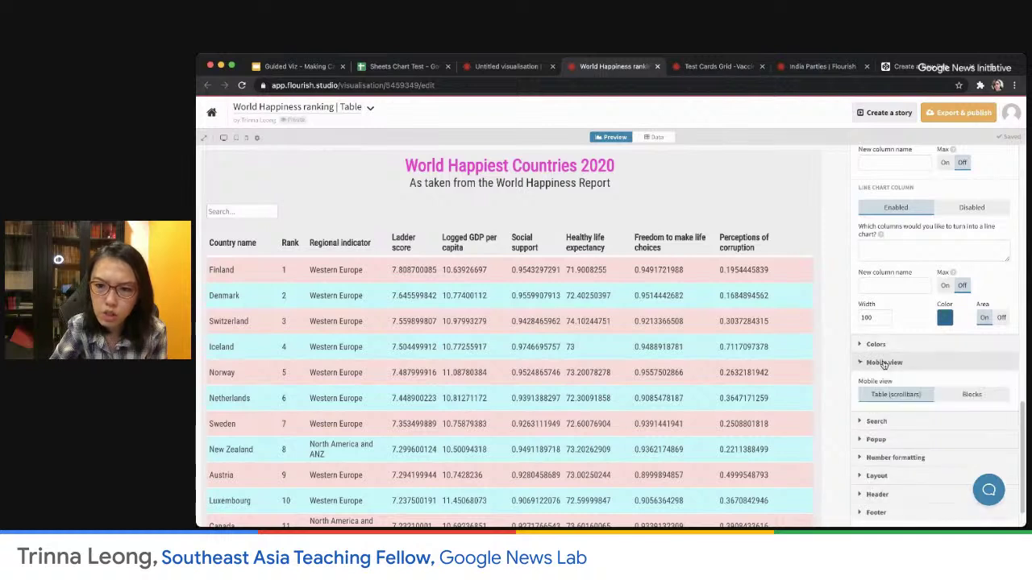
Try the Blocks option for the mobile view and restore Table (scrollbars)
click(979, 394)
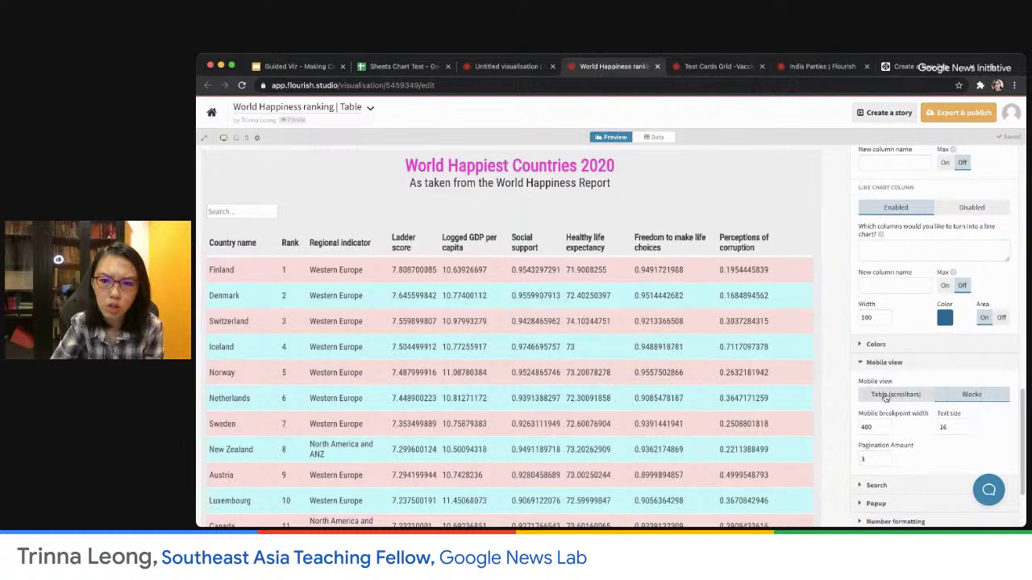
click(919, 397)
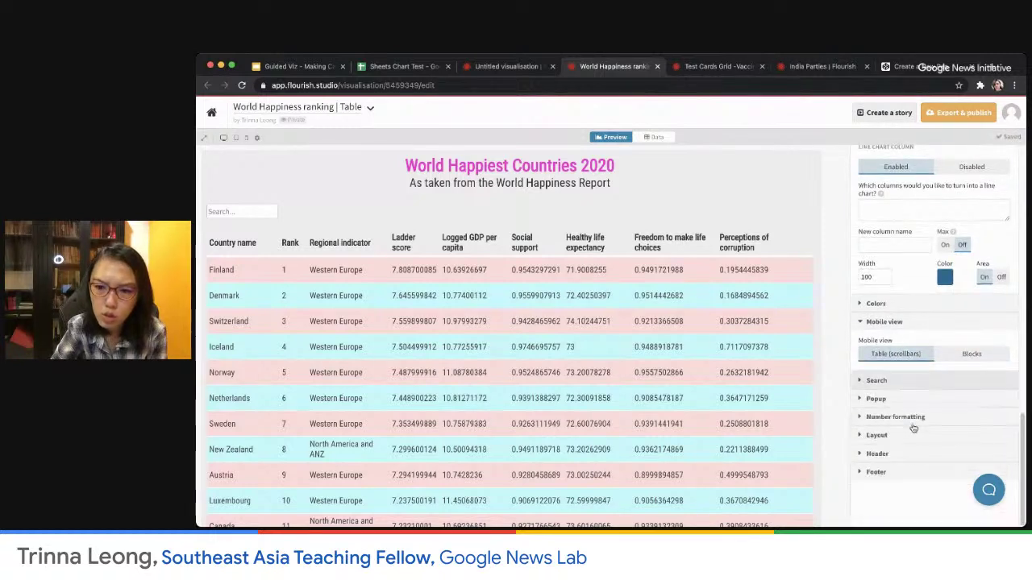
Examine the footer's source, note and logo settings and the header's title and subtitle settings
click(876, 471)
scroll(935, 433, down, 4)
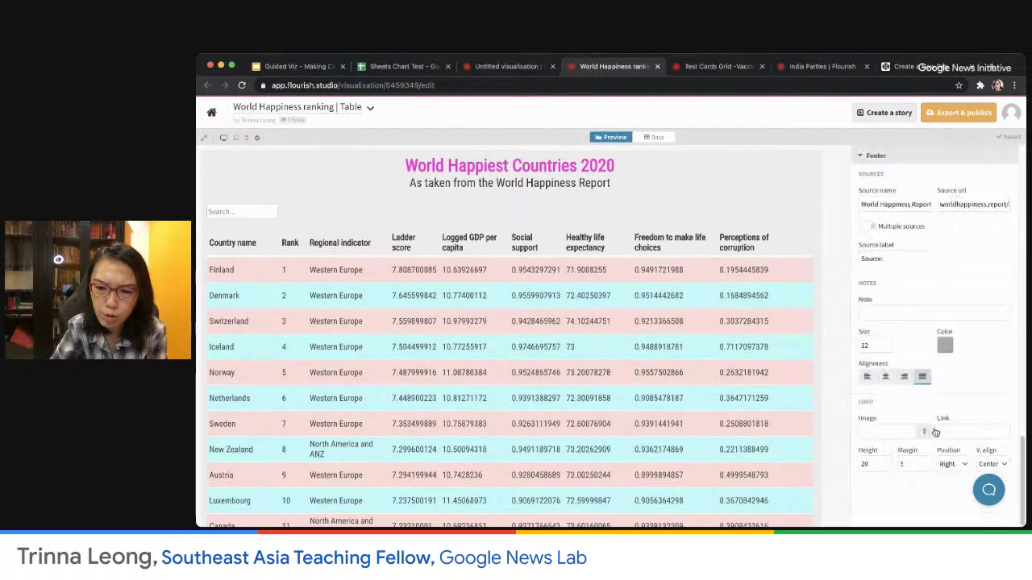
scroll(887, 291, up, 1)
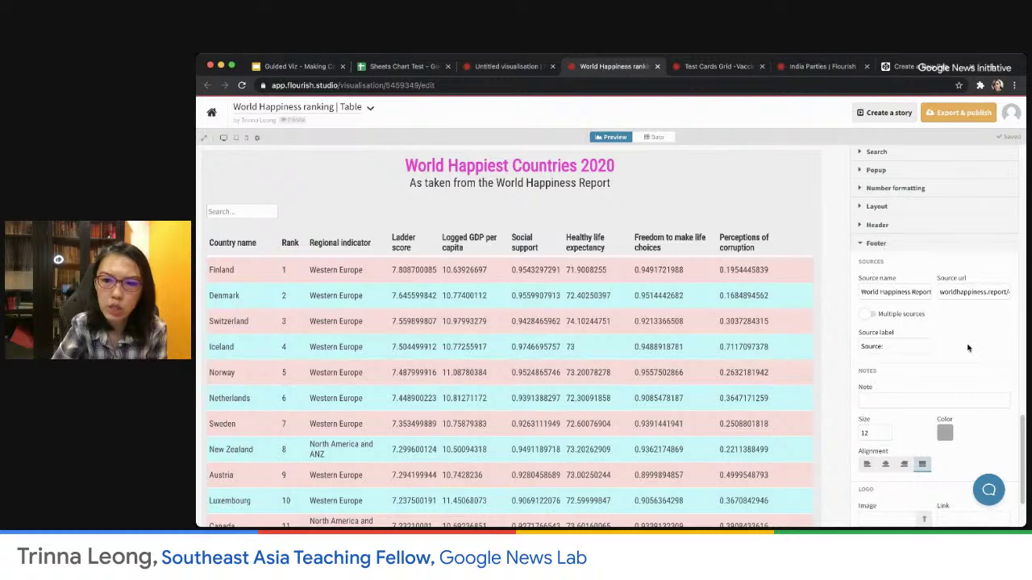
click(872, 226)
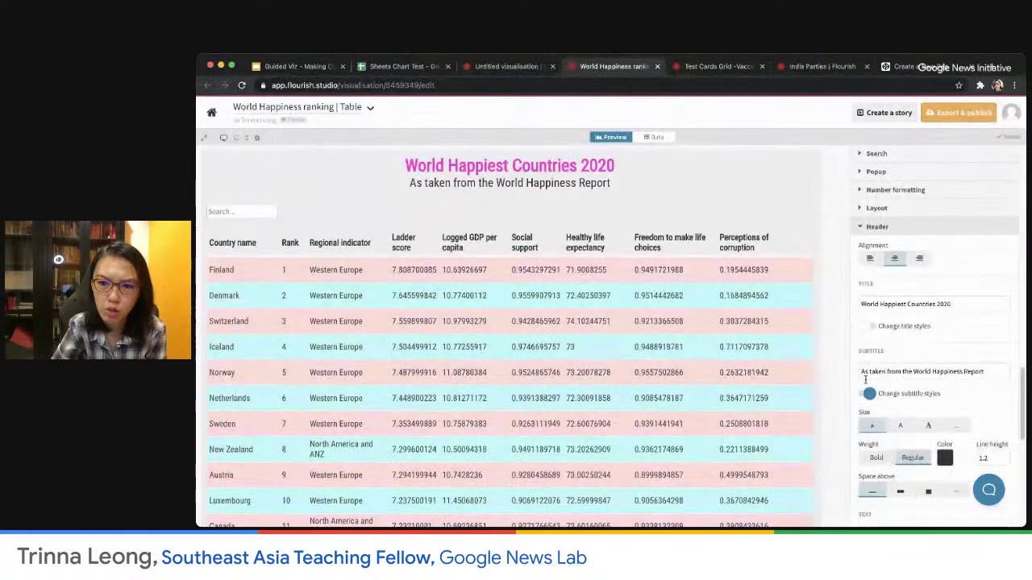
scroll(950, 326, down, 10)
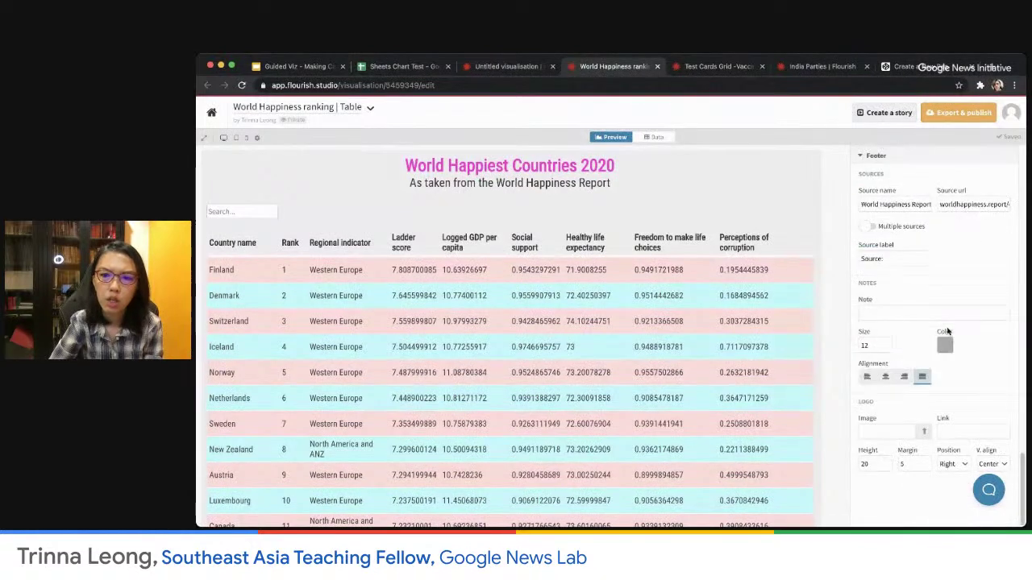
scroll(929, 298, up, 1)
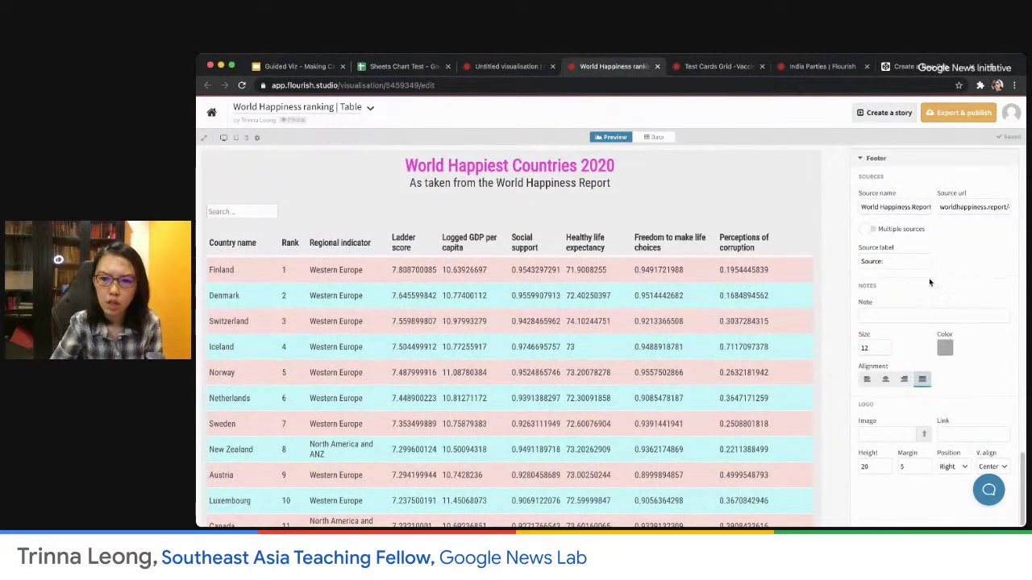
scroll(929, 282, up, 15)
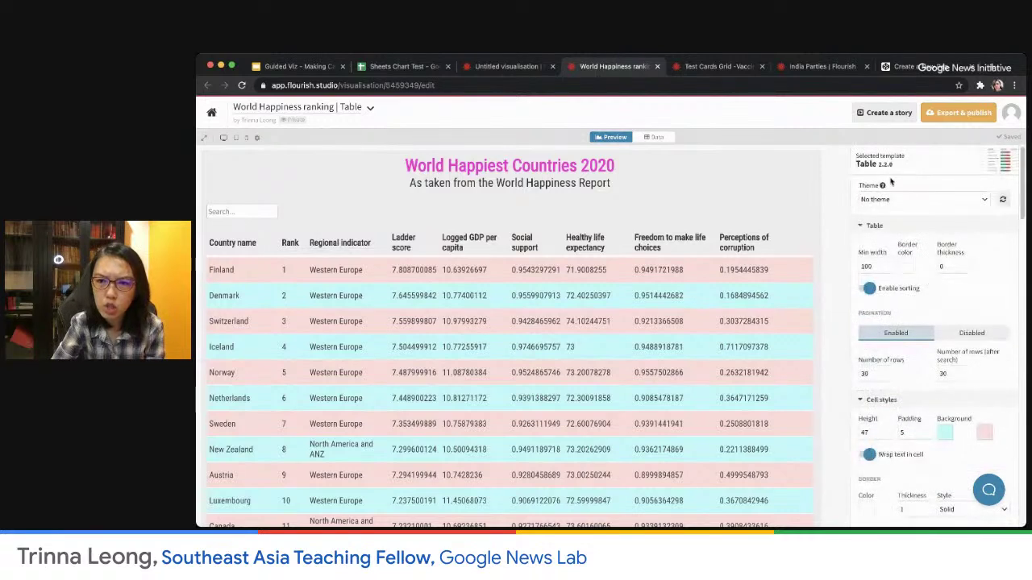
Republish the World Happiness table and copy its embed code in the Iframe format
click(954, 115)
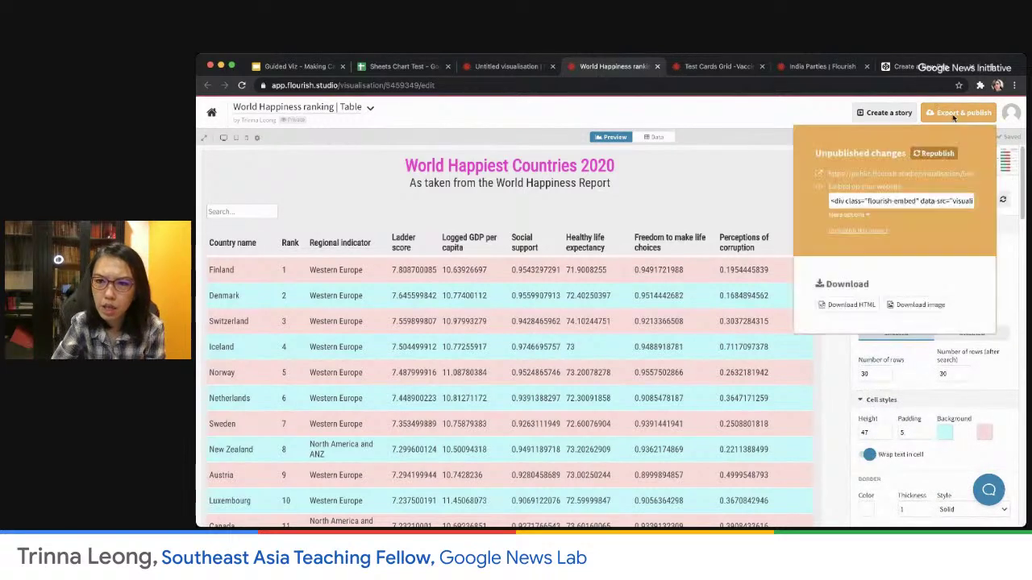
click(934, 154)
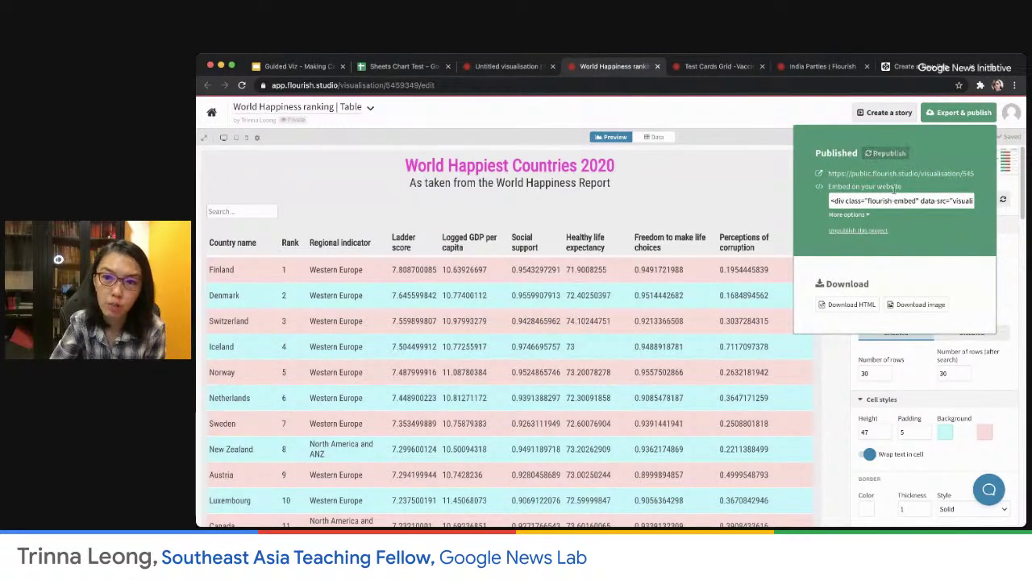
click(863, 216)
click(927, 218)
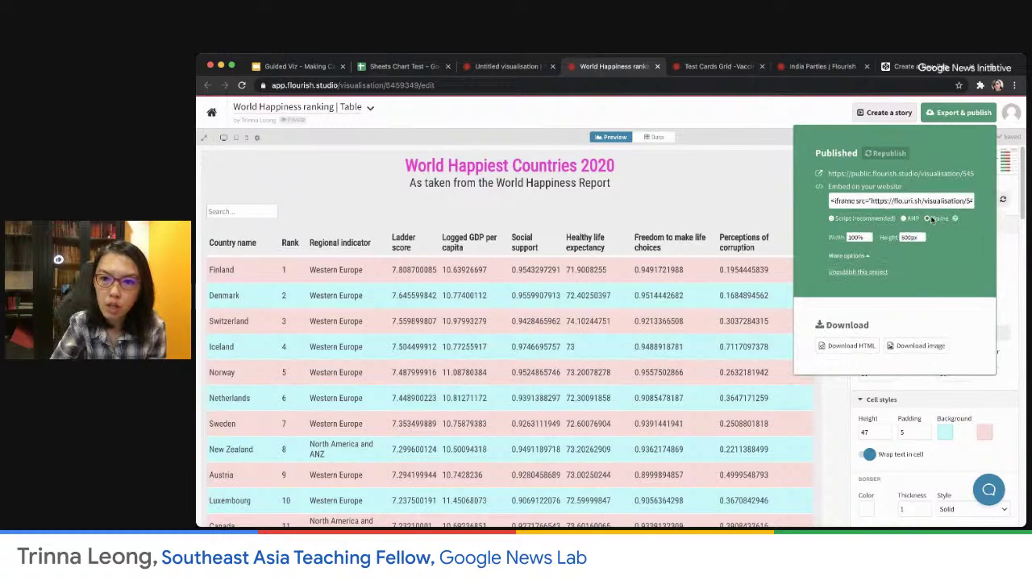
click(918, 200)
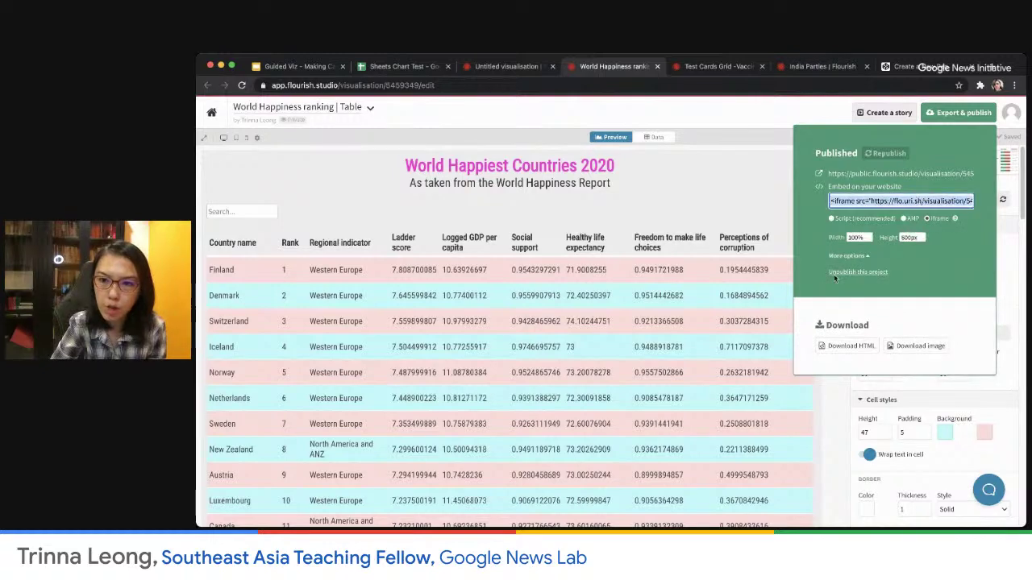
Switch to CodePen and replace the India parties embed in the HTML with the copied World Happiness iframe code
click(920, 67)
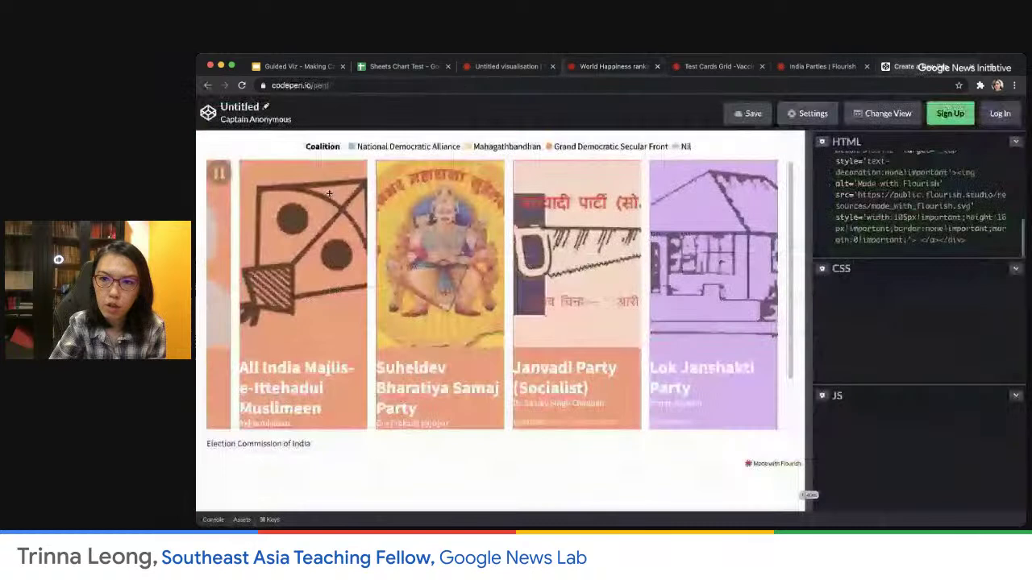
key(ctrl+a)
key(Delete)
key(ctrl+v)
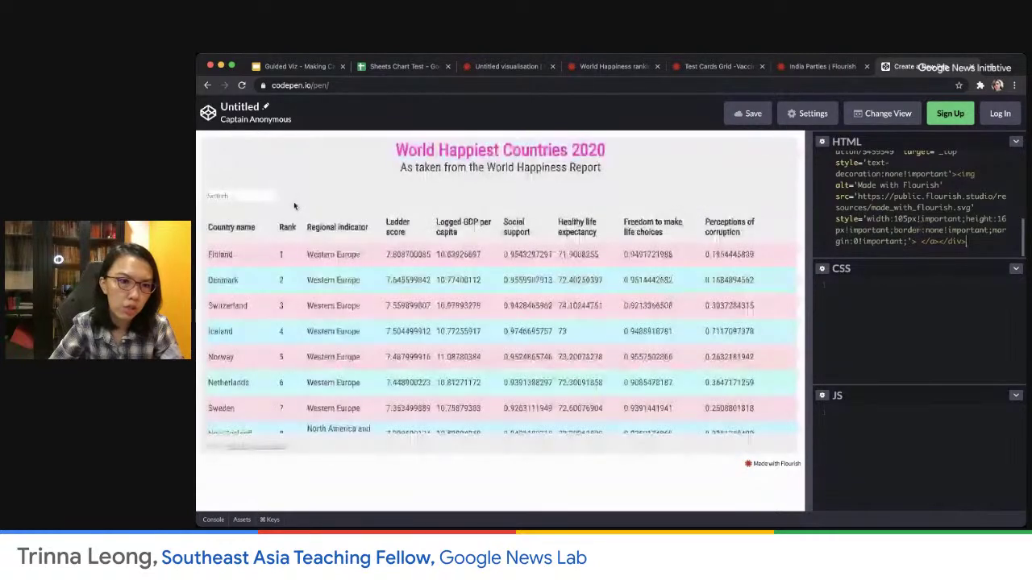
Search the embedded table for Singapore and clear the search
click(231, 196)
text(Singapore)
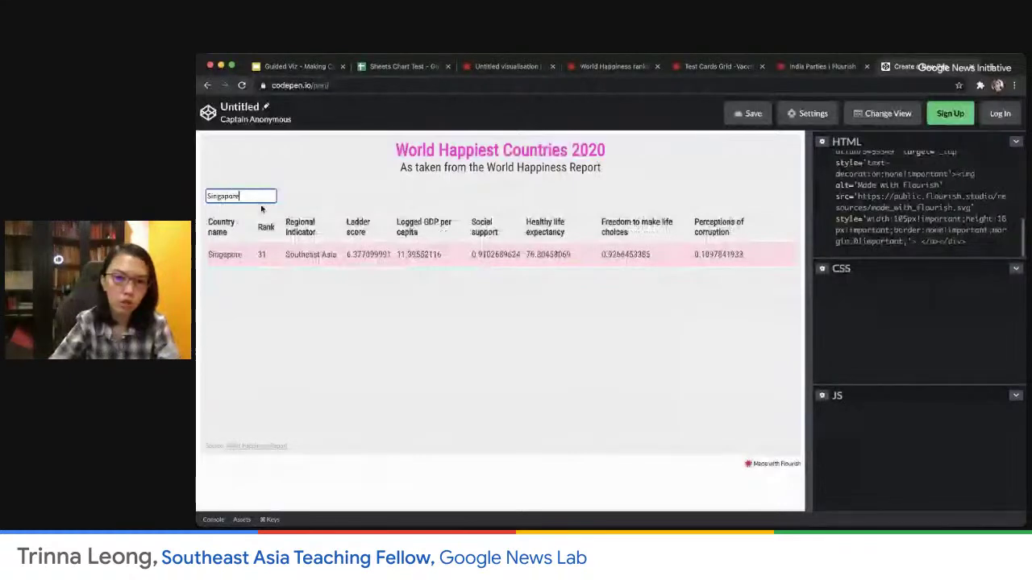
key(super+a)
key(BackSpace)
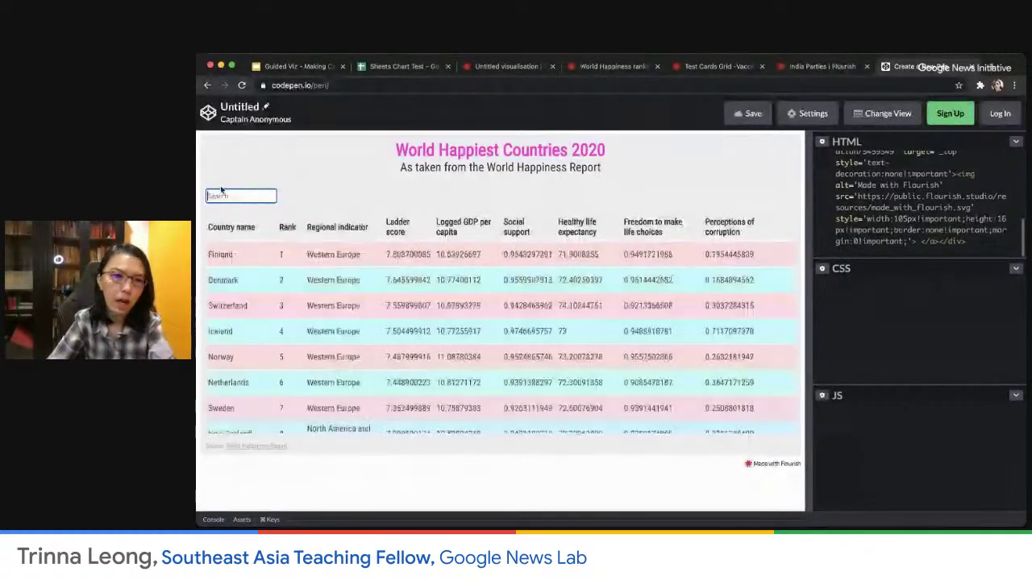
Test sorting in the embedded table by ordering Regional indicator and Rank in ascending and descending order
click(338, 229)
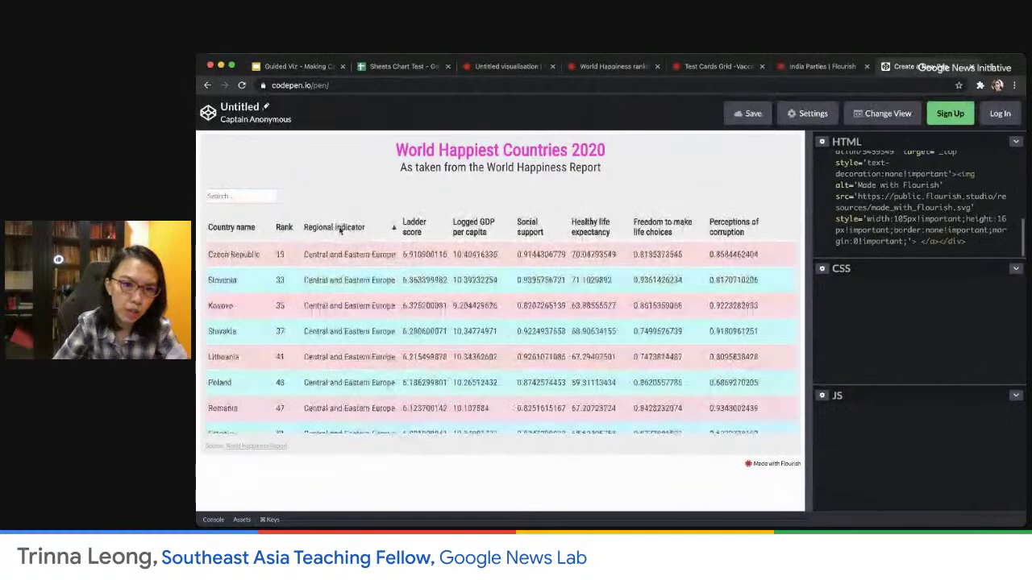
click(338, 229)
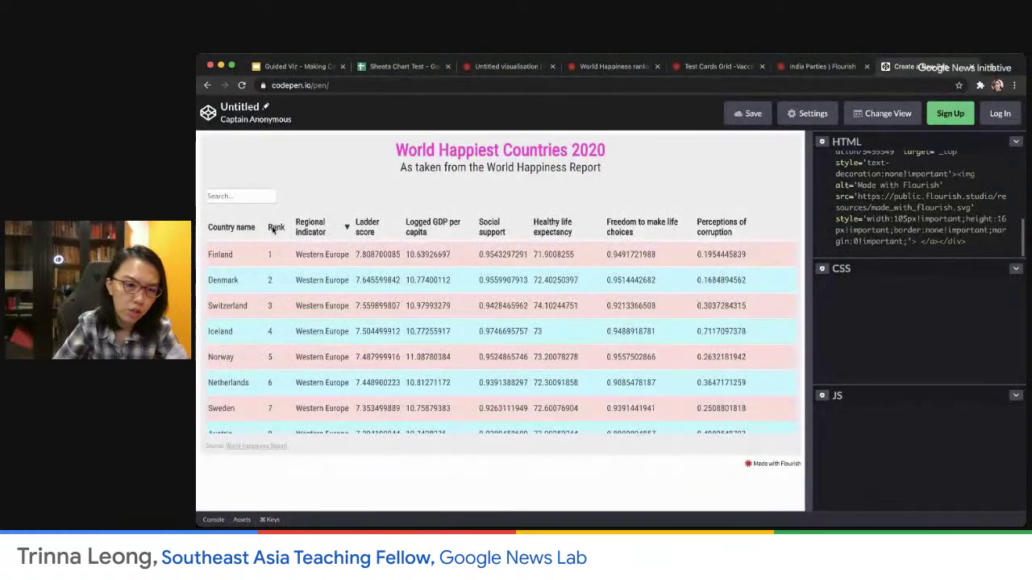
click(274, 229)
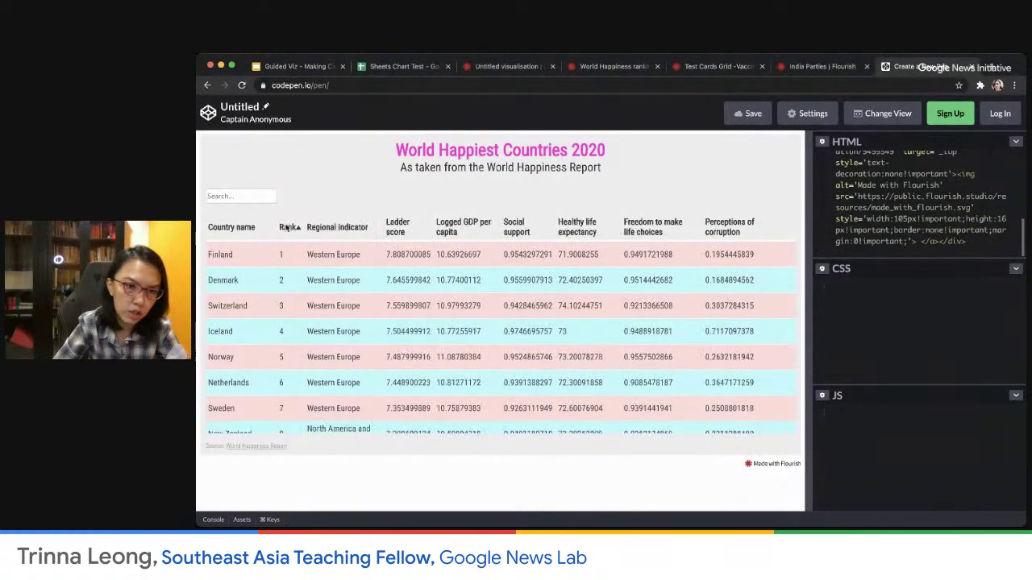
click(287, 229)
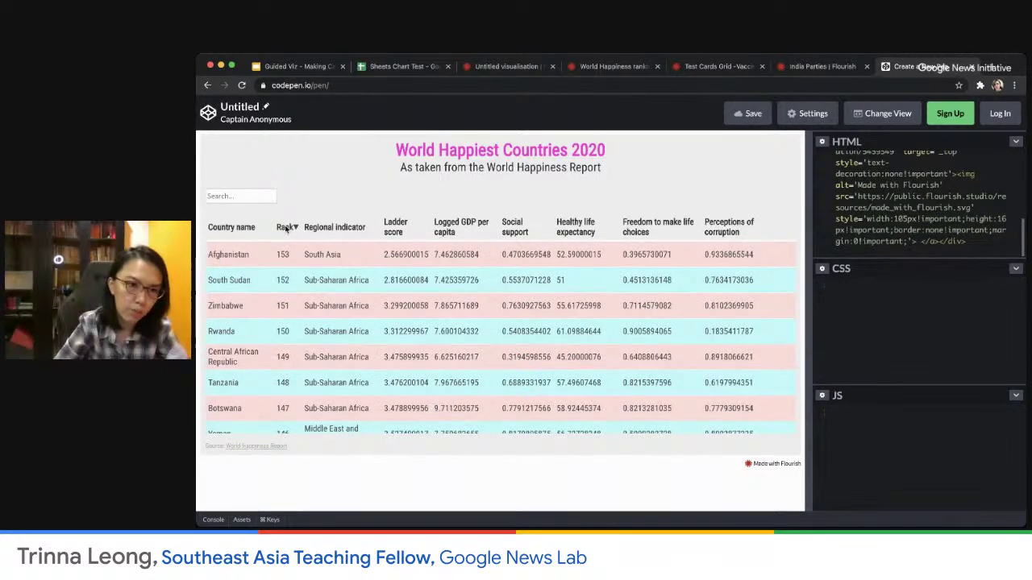
click(286, 229)
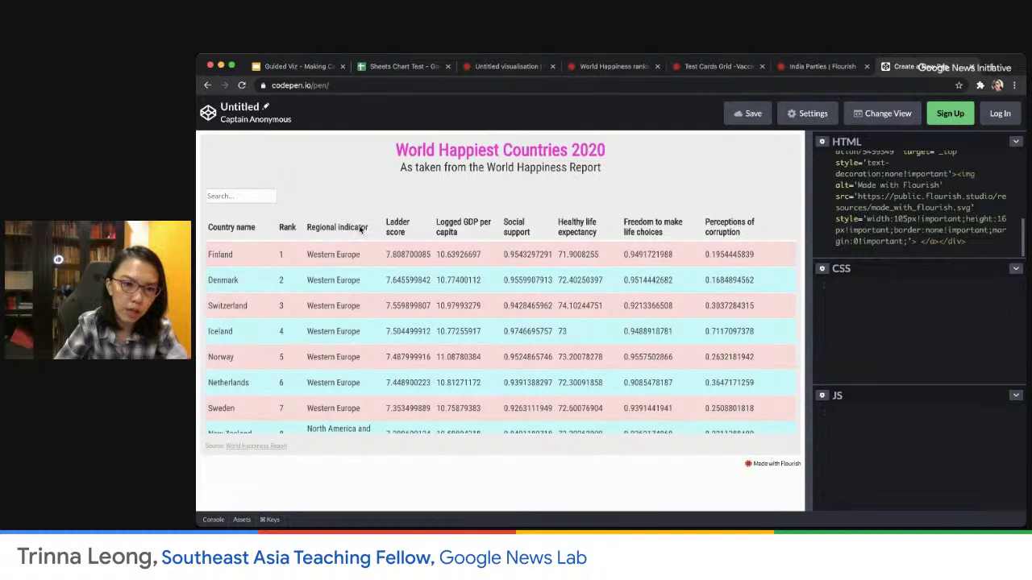
click(349, 230)
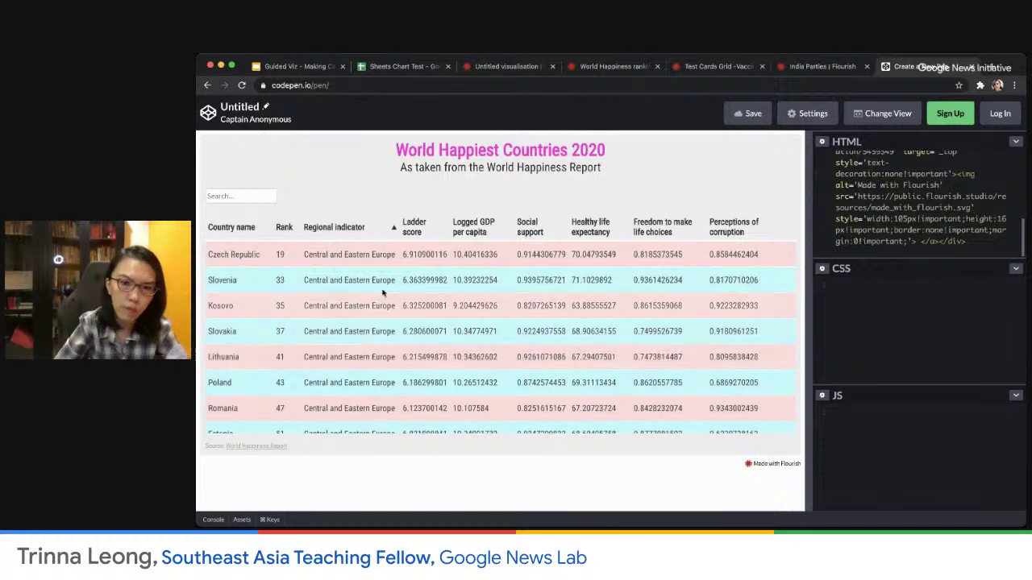
click(391, 229)
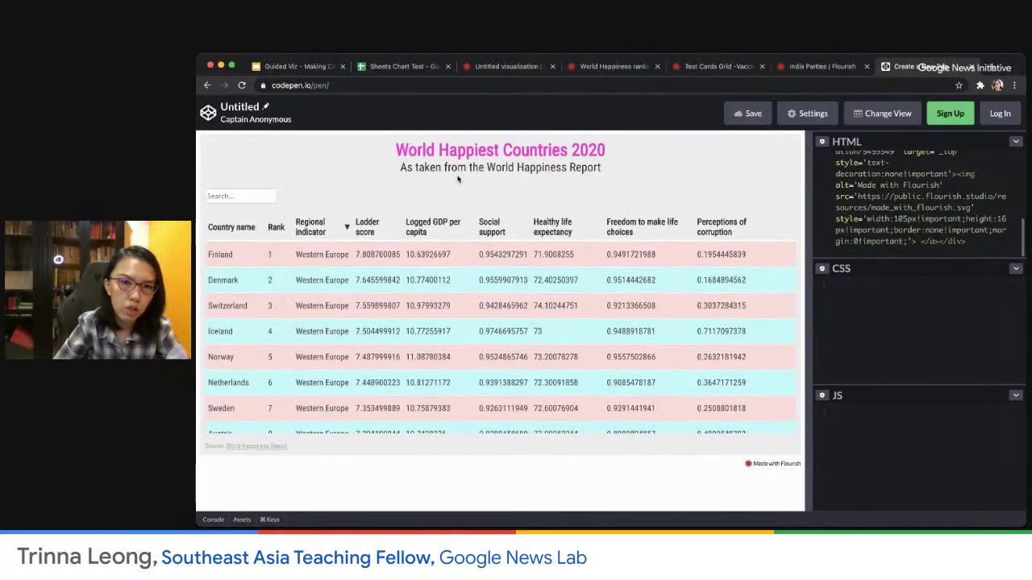
Return to the World Happiness ranking in Flourish and review its rows sorted by Regional indicator, ascending and descending
click(618, 67)
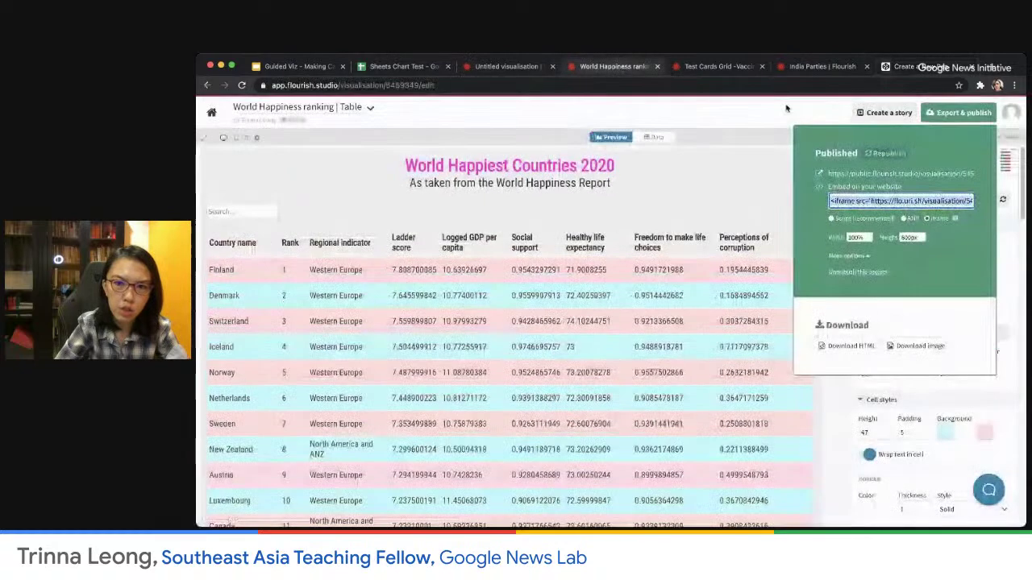
click(754, 149)
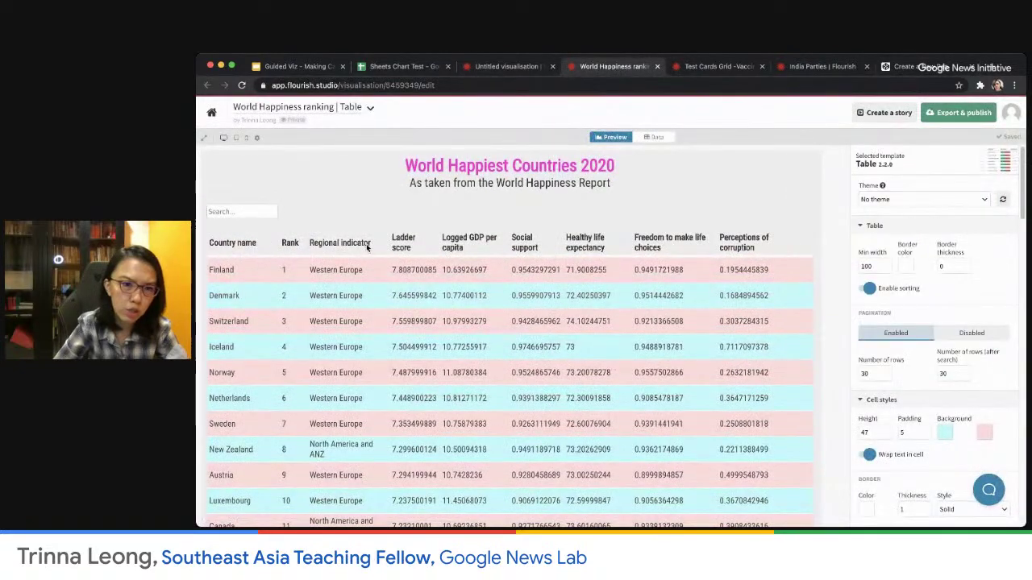
click(340, 243)
scroll(379, 387, down, 4)
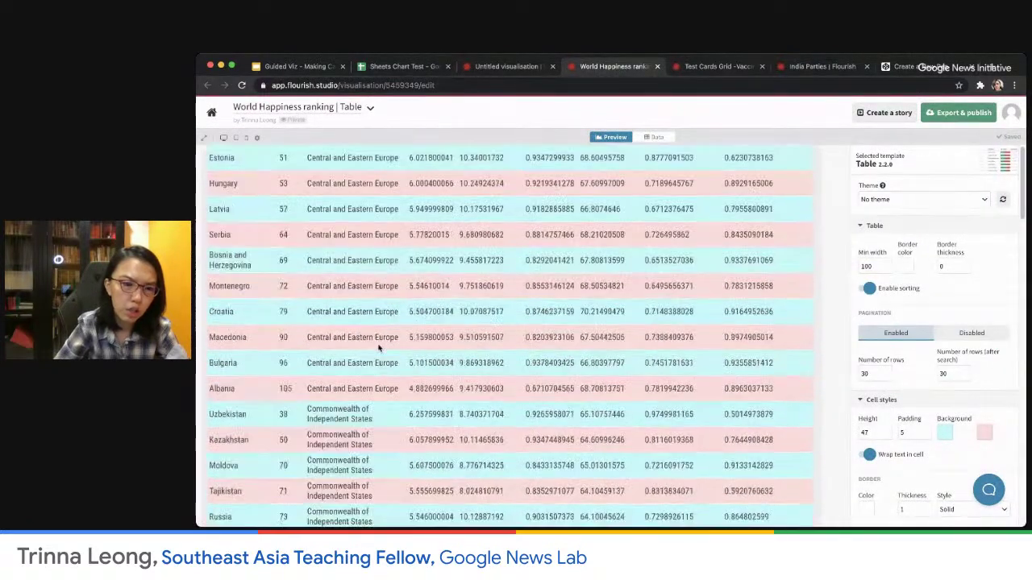
scroll(362, 315, down, 1)
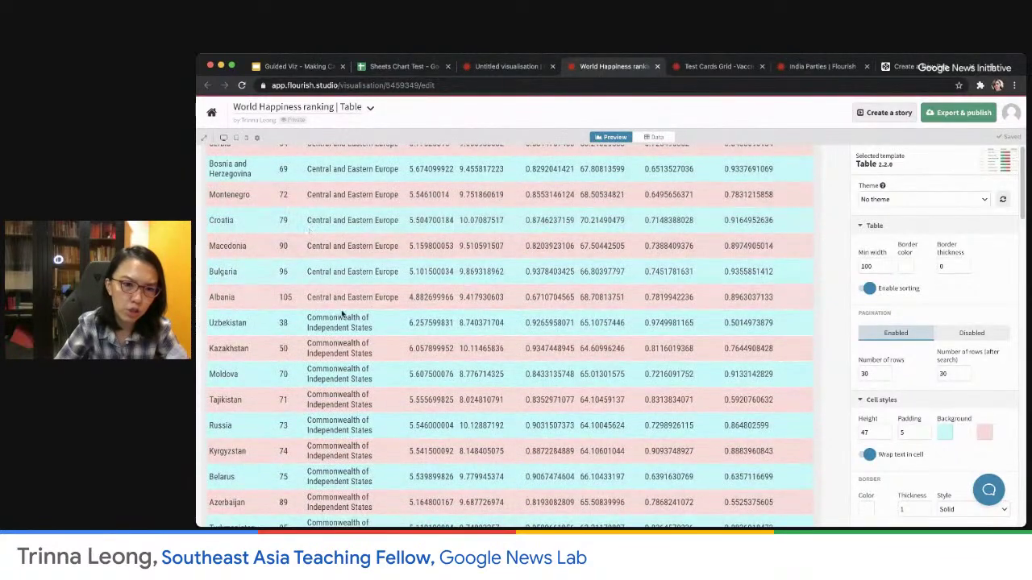
scroll(366, 322, down, 2)
scroll(354, 312, down, 2)
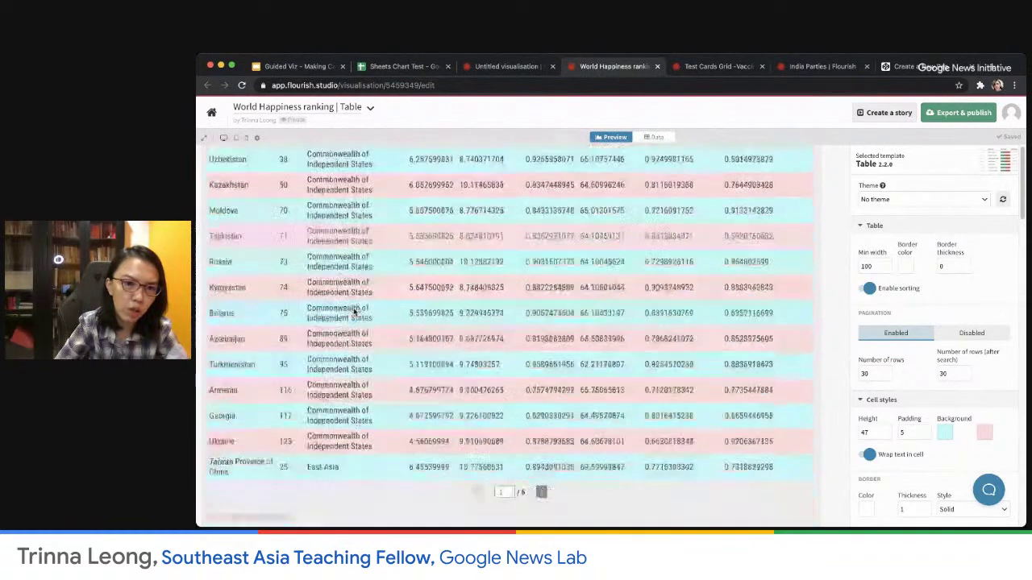
scroll(353, 312, up, 10)
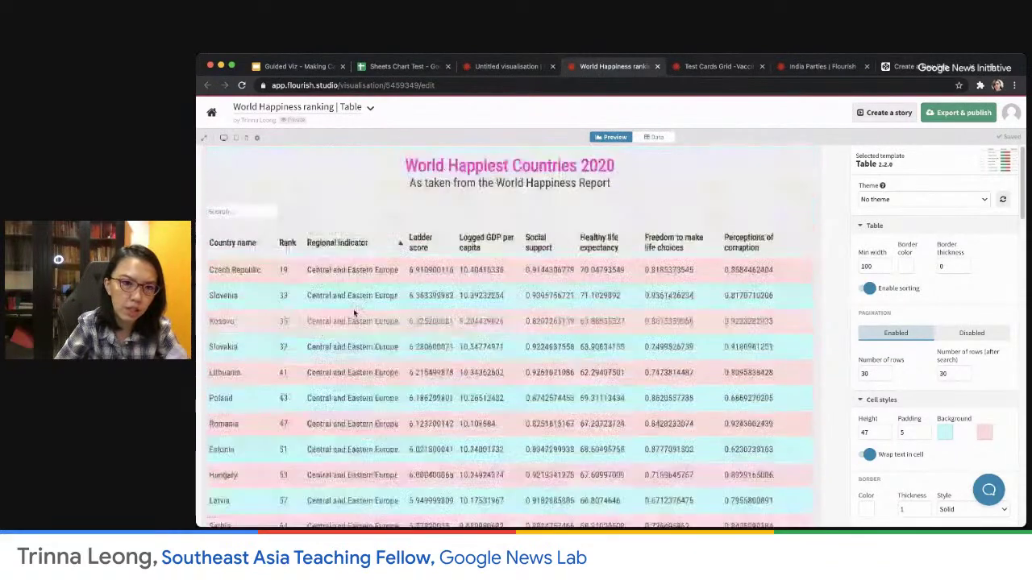
click(323, 242)
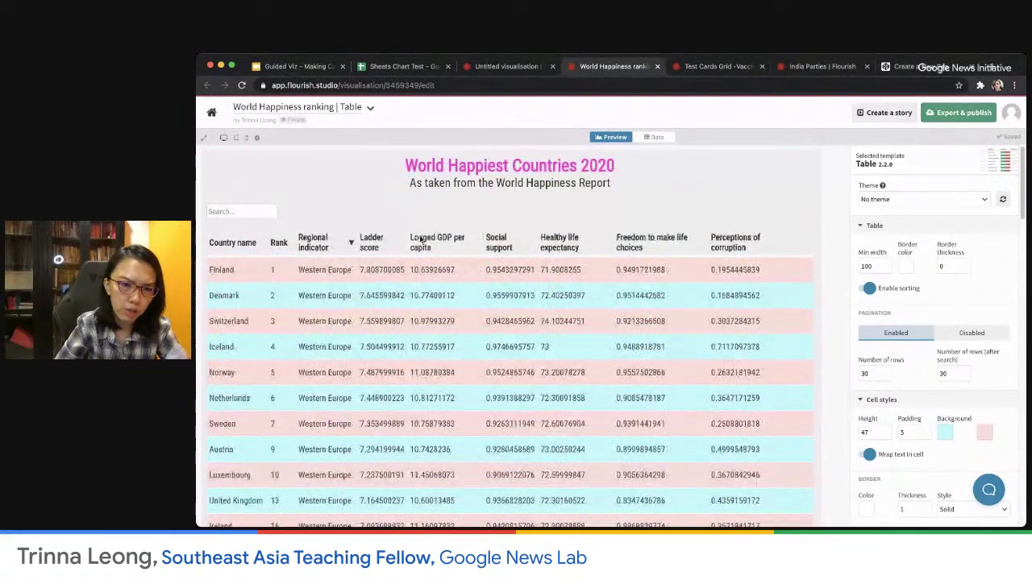